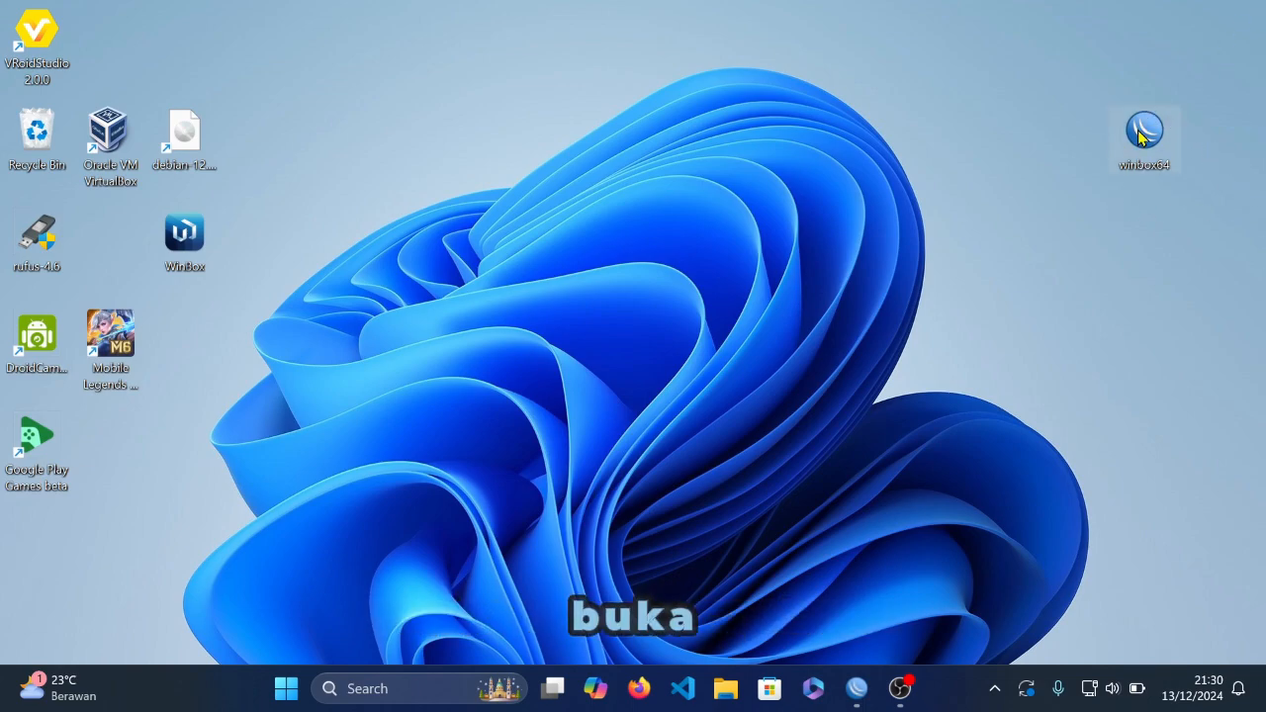
- Open WinBox and connect to the discovered MikroTik router by its MAC address, using the admin login and a blank password
left_click(857, 688)
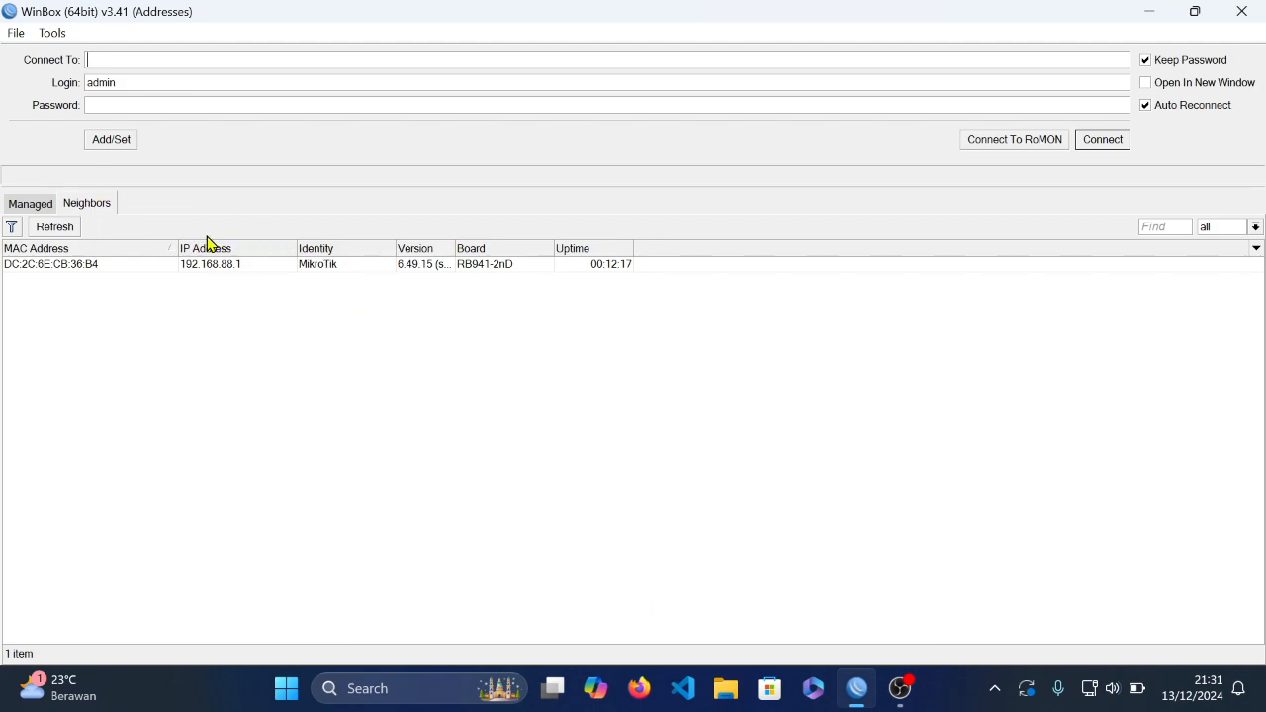
double_click(18, 266)
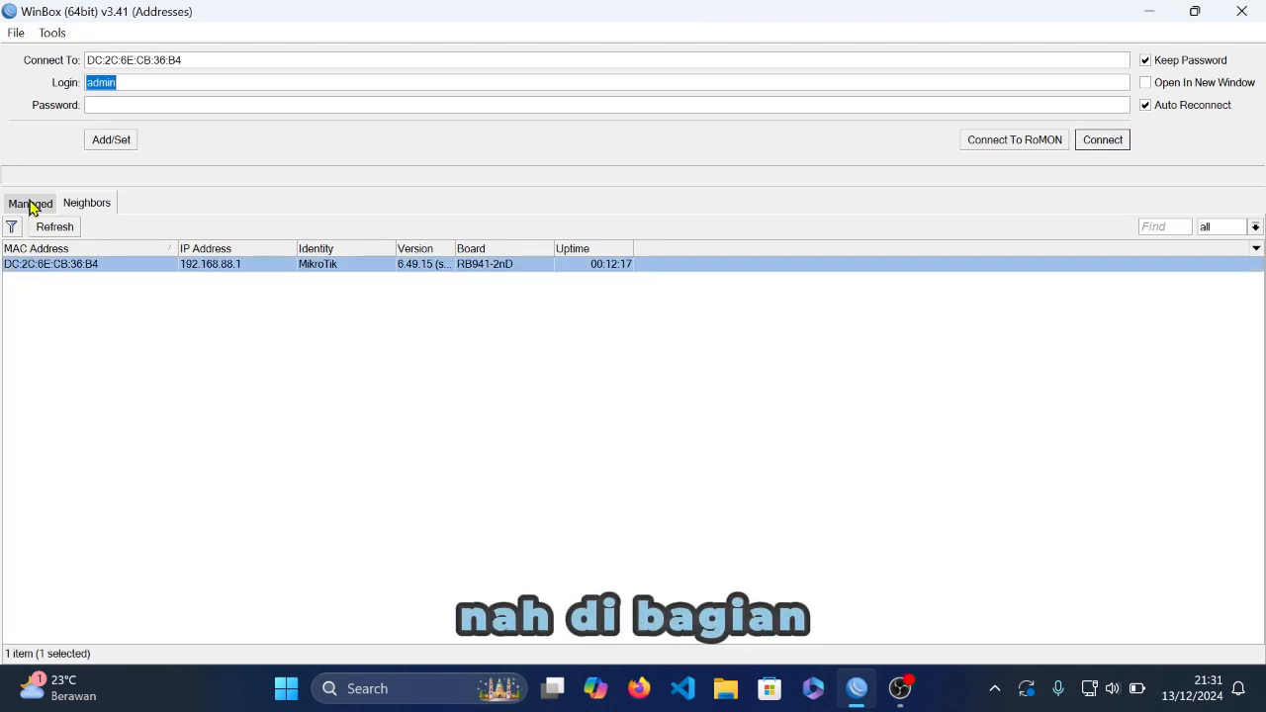
left_click(90, 105)
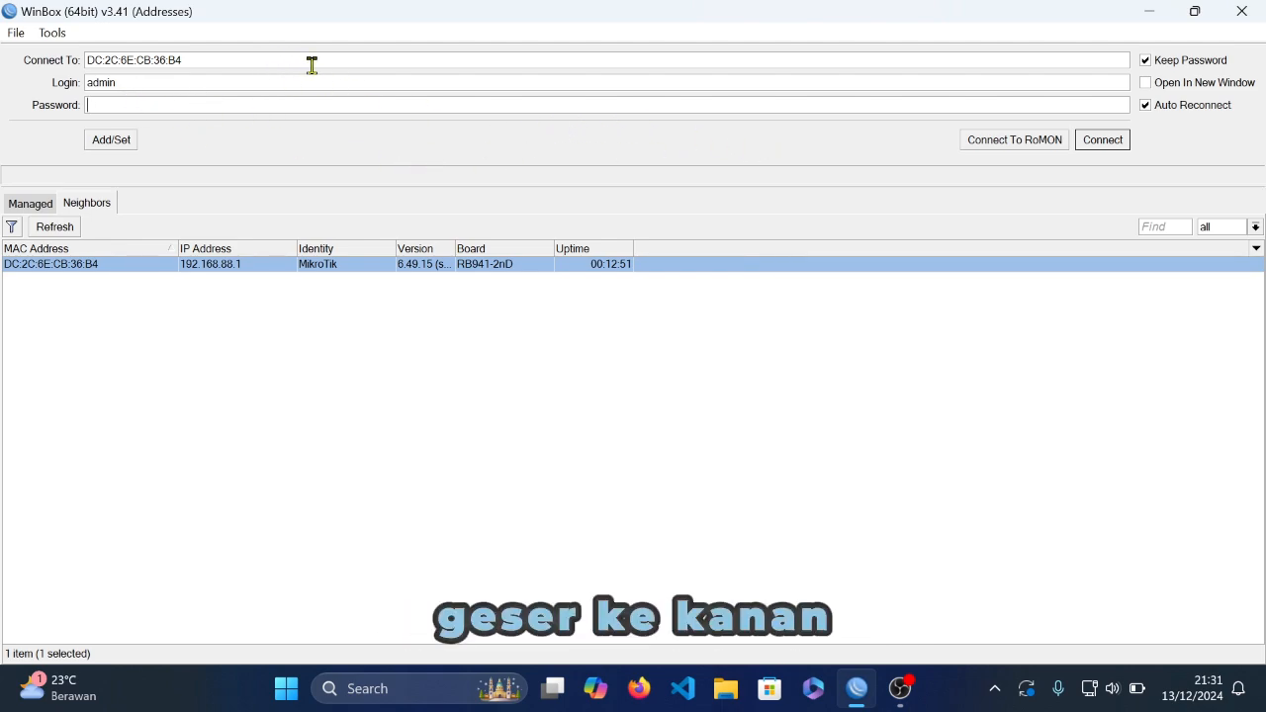
left_click(1107, 141)
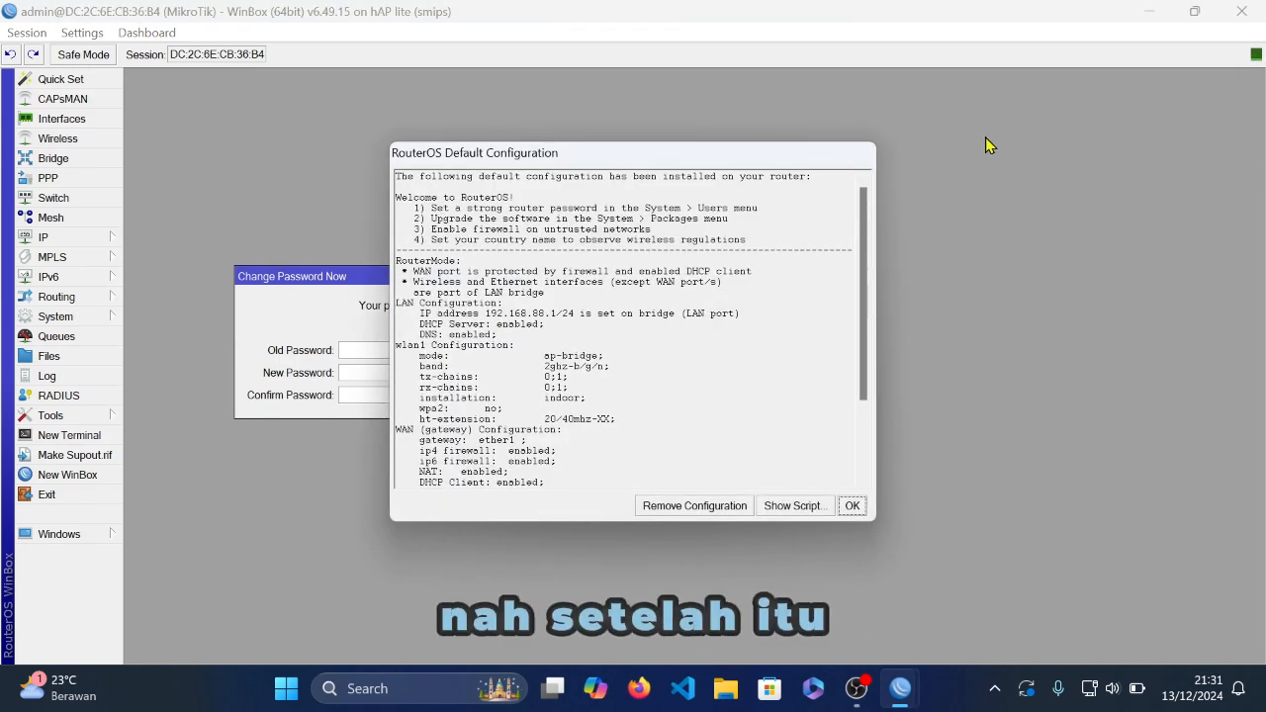
- Review the RouterOS default configuration notice and remove the default configuration from the router
left_click_drag(699, 158, 729, 144)
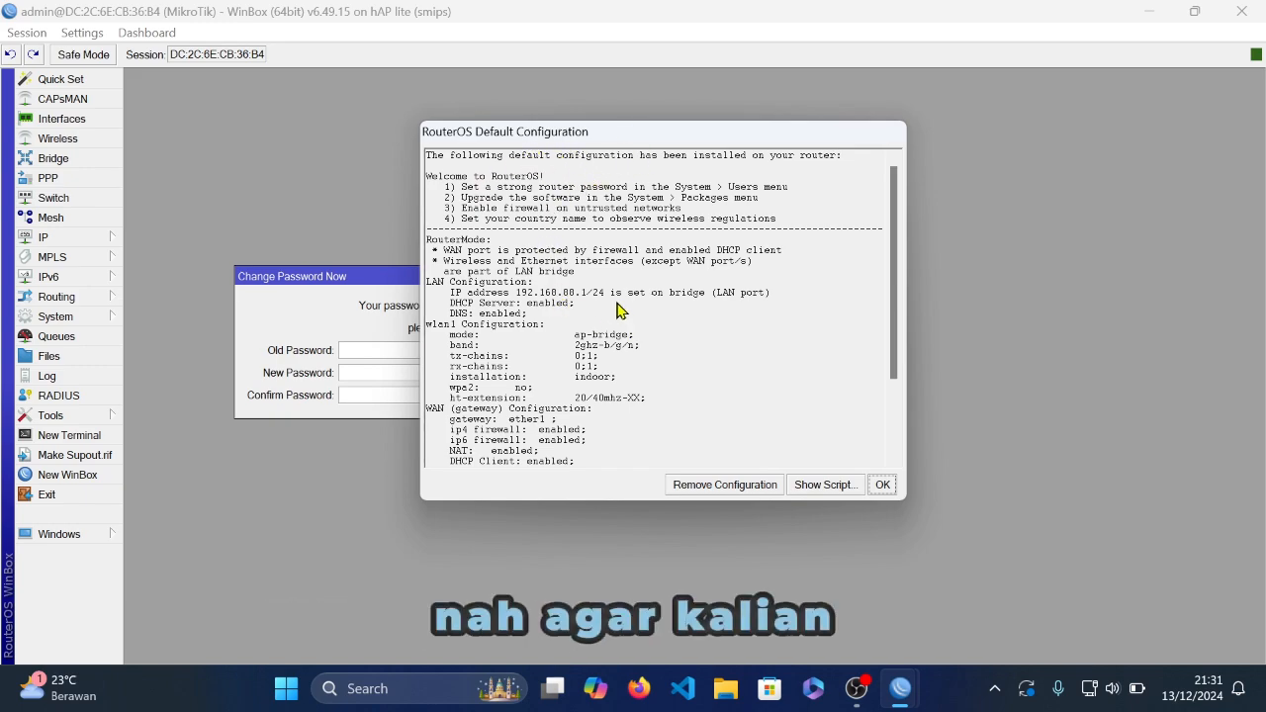
scroll(617, 311, "down", 4)
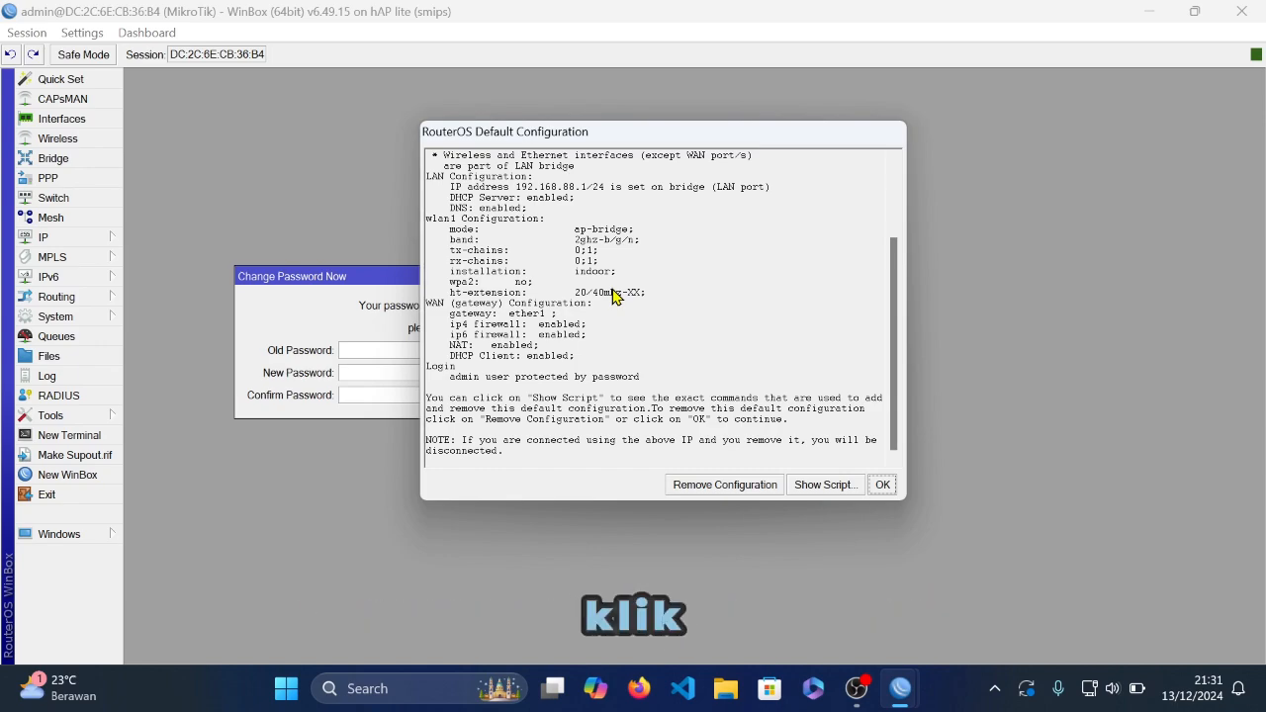
left_click(710, 487)
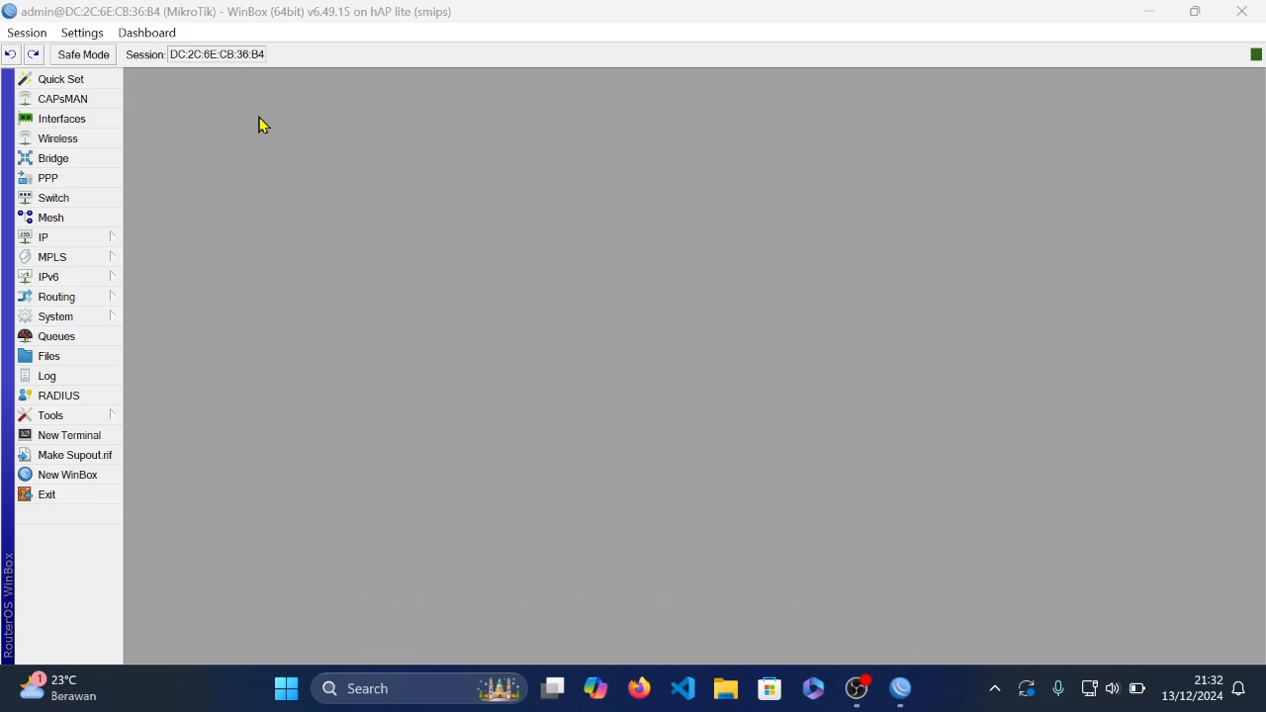
- Check the running status of the router's Ethernet ports in the interface list, and close the list
left_click(86, 119)
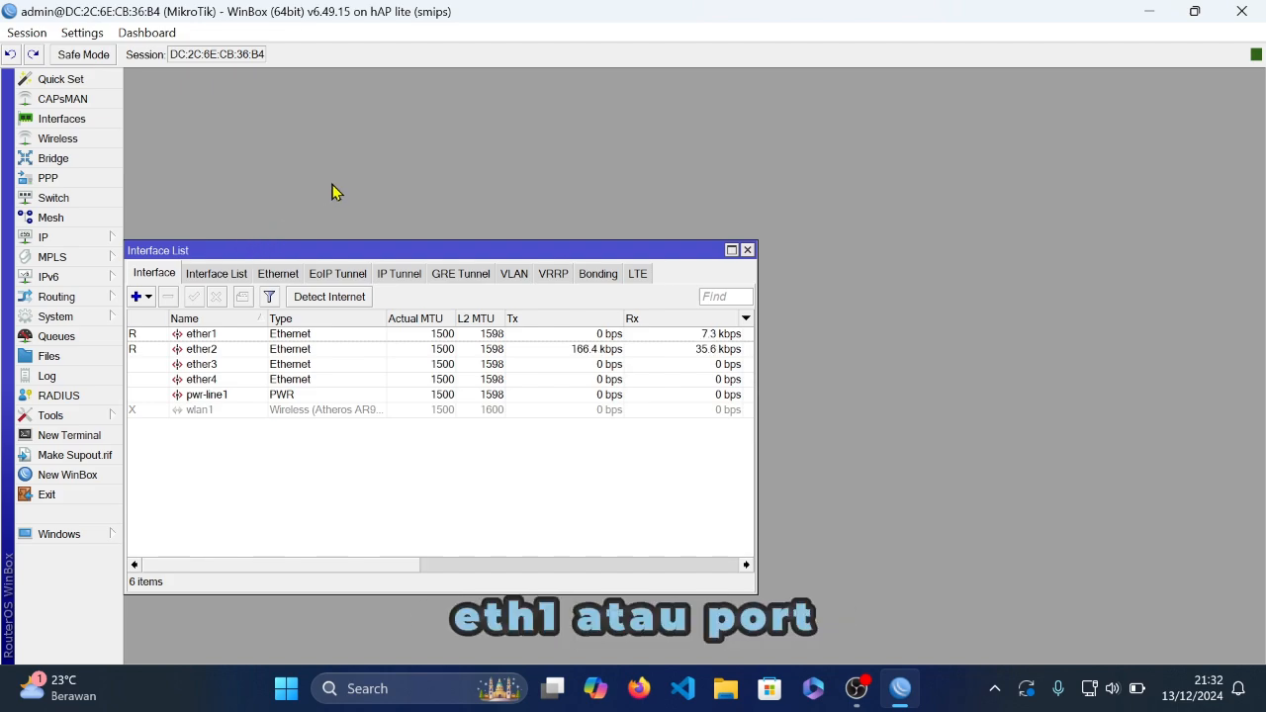
left_click_drag(316, 250, 391, 191)
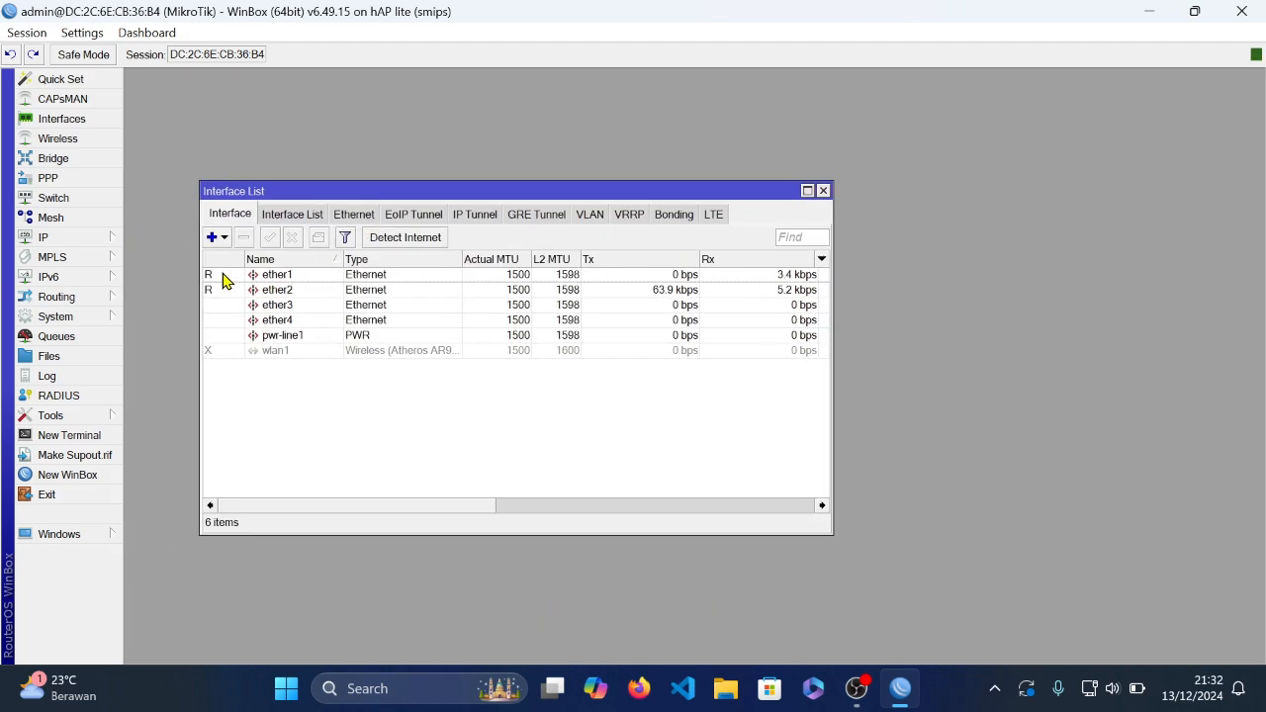
left_click(823, 191)
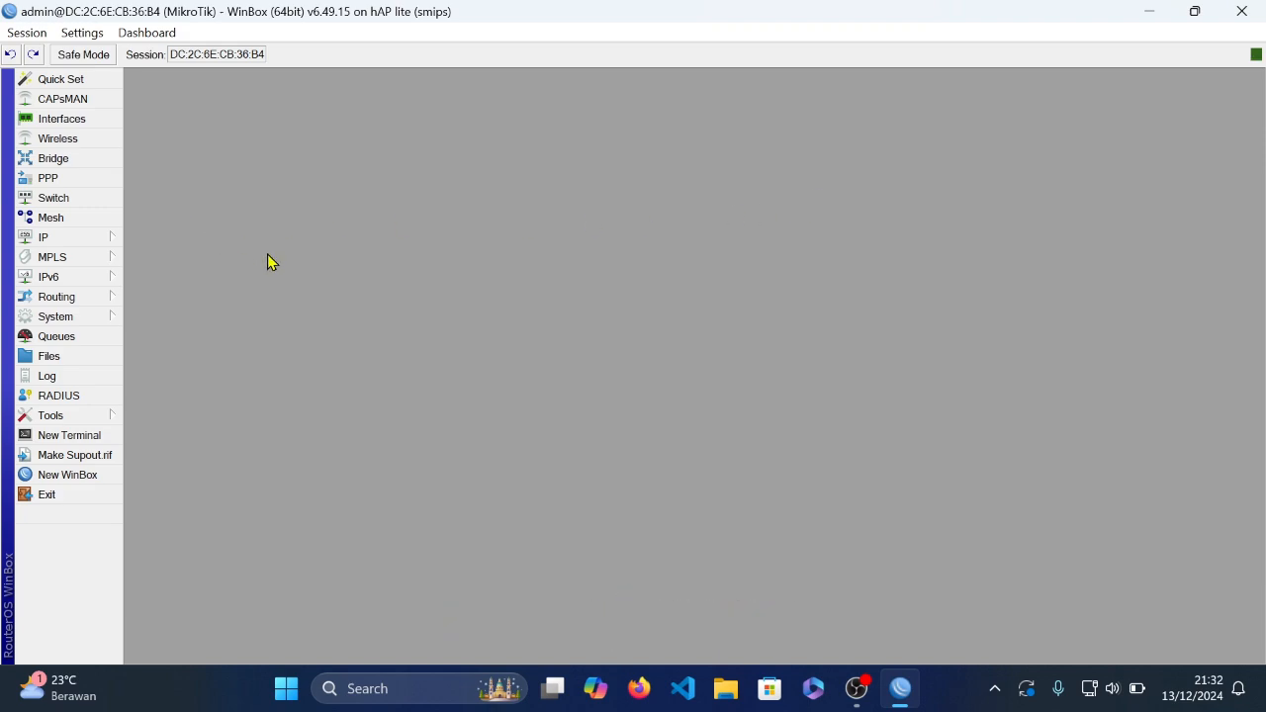
- Add a DHCP client on ether1 with Add Default Route set to yes, and close the DHCP client list
left_click(107, 245)
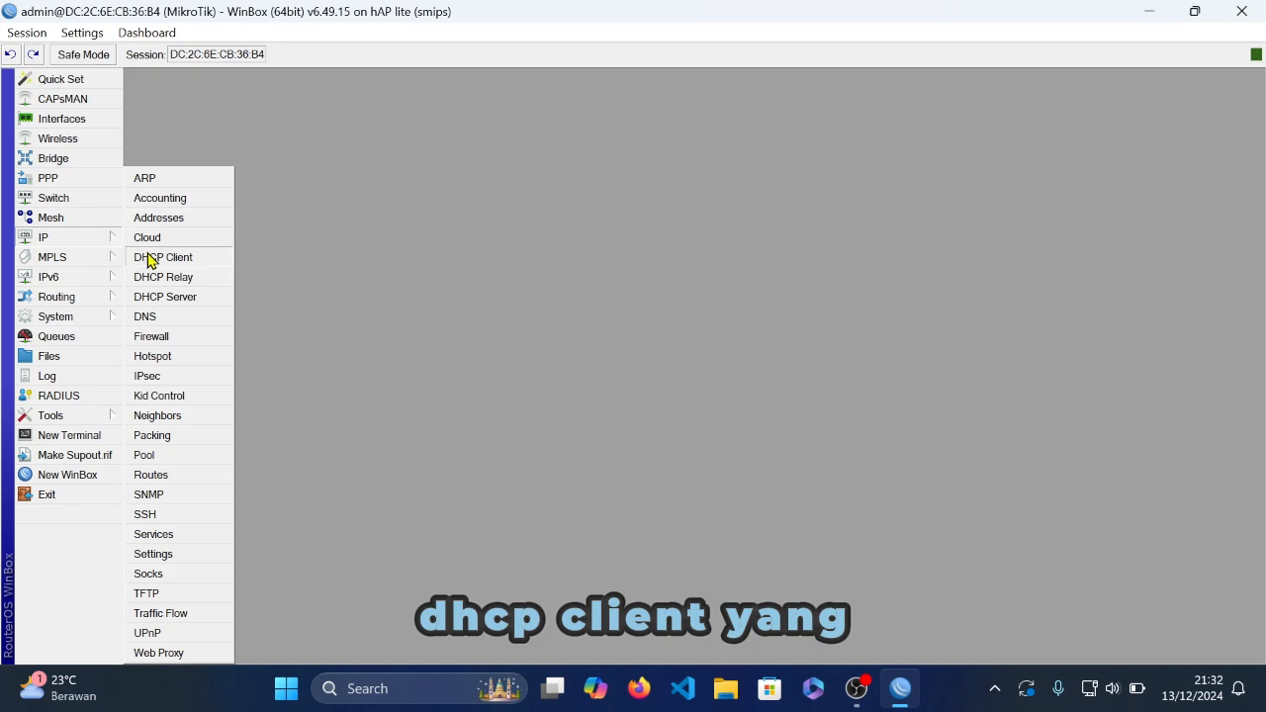
left_click(149, 259)
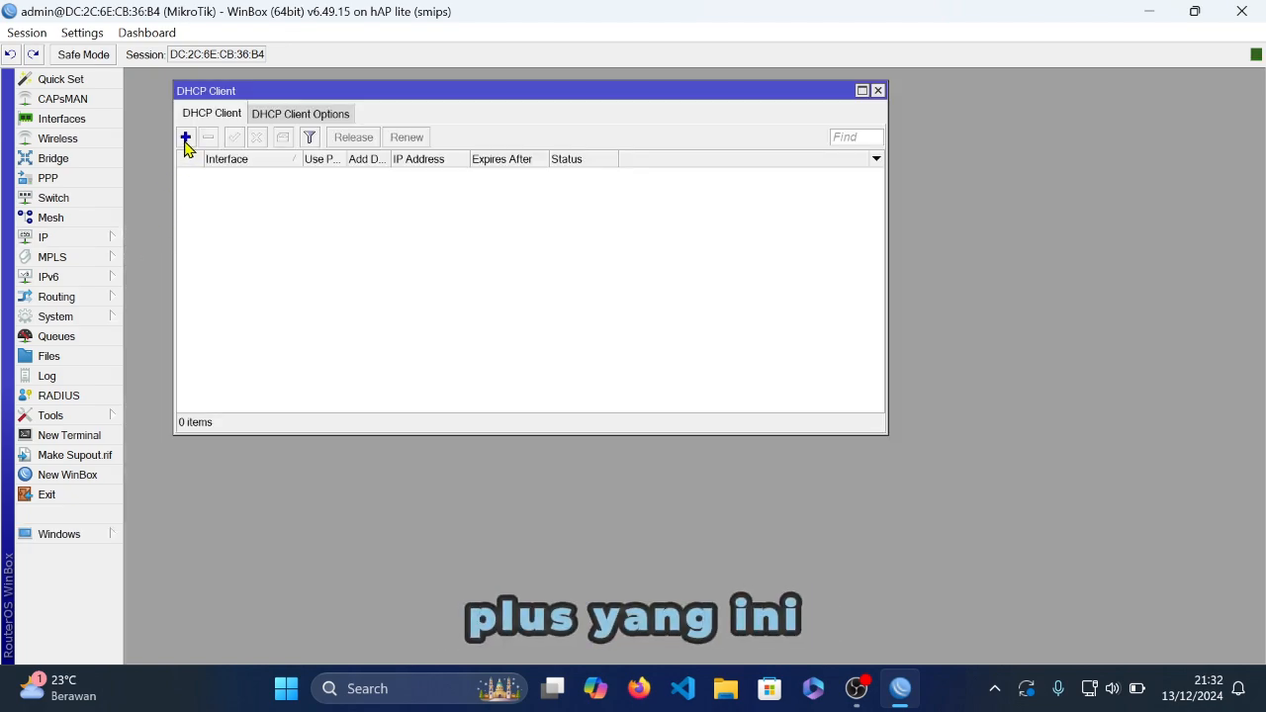
left_click(186, 138)
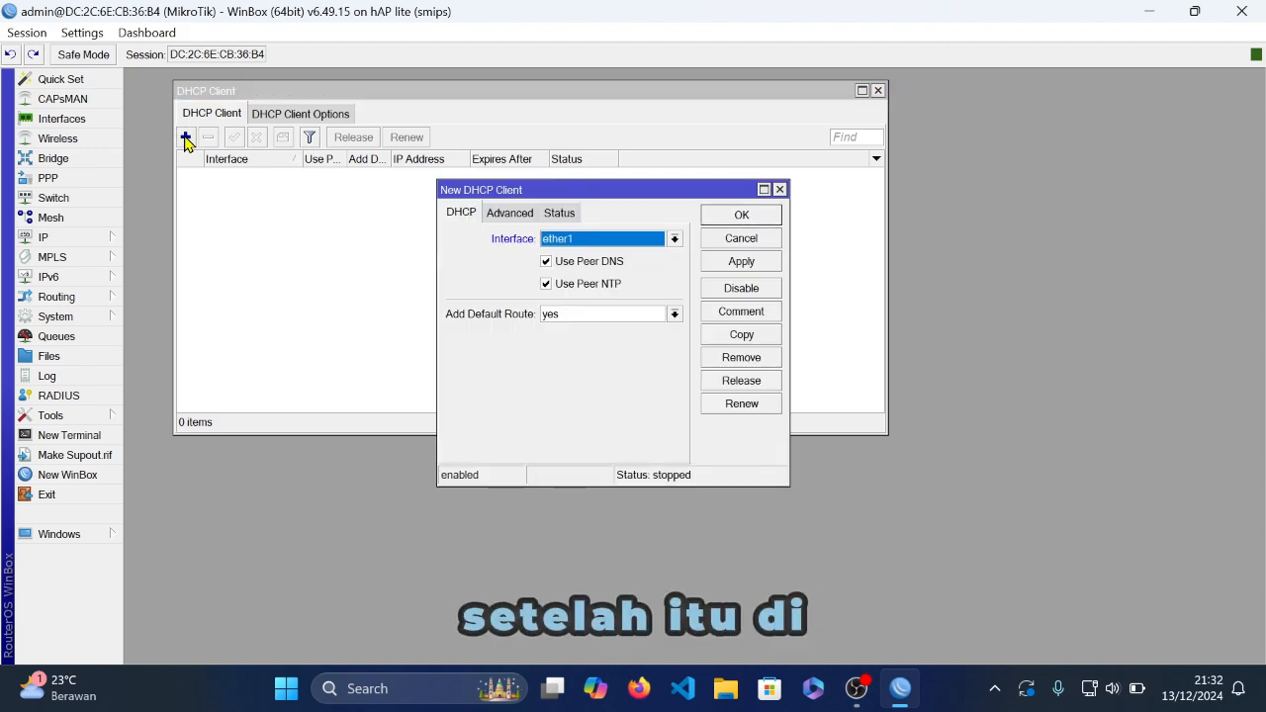
left_click(559, 241)
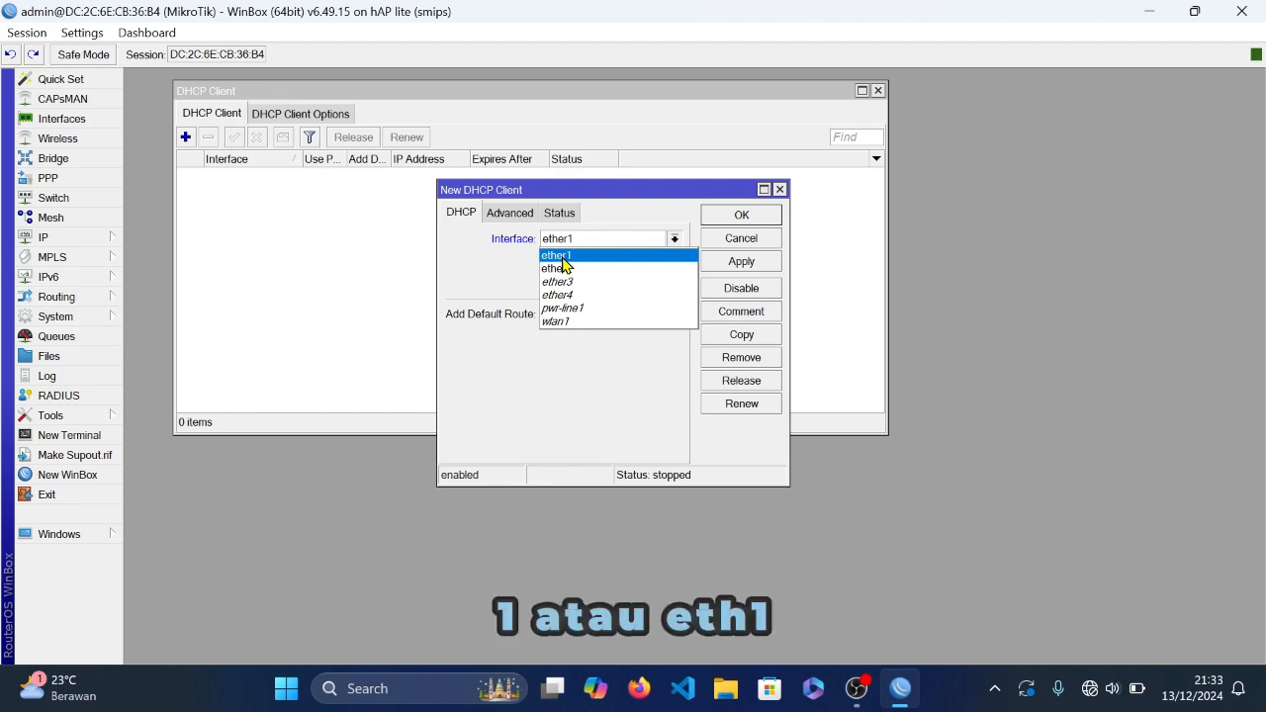
left_click(562, 256)
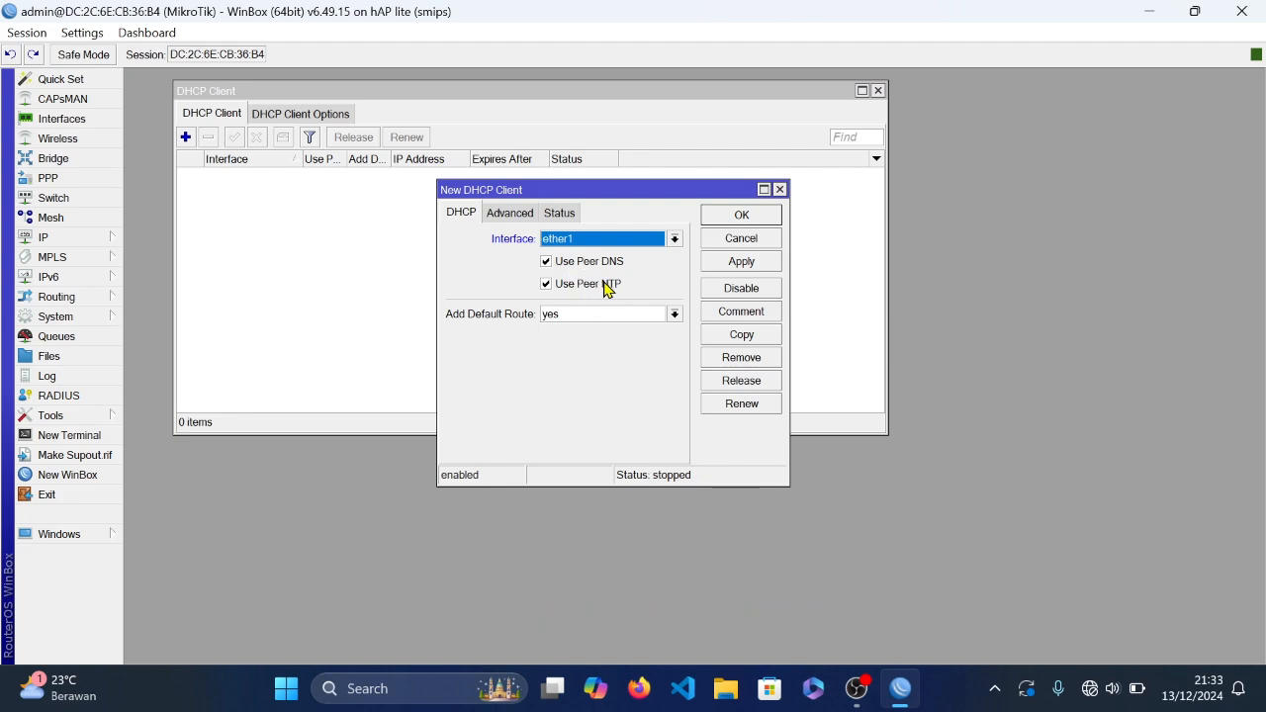
left_click(580, 317)
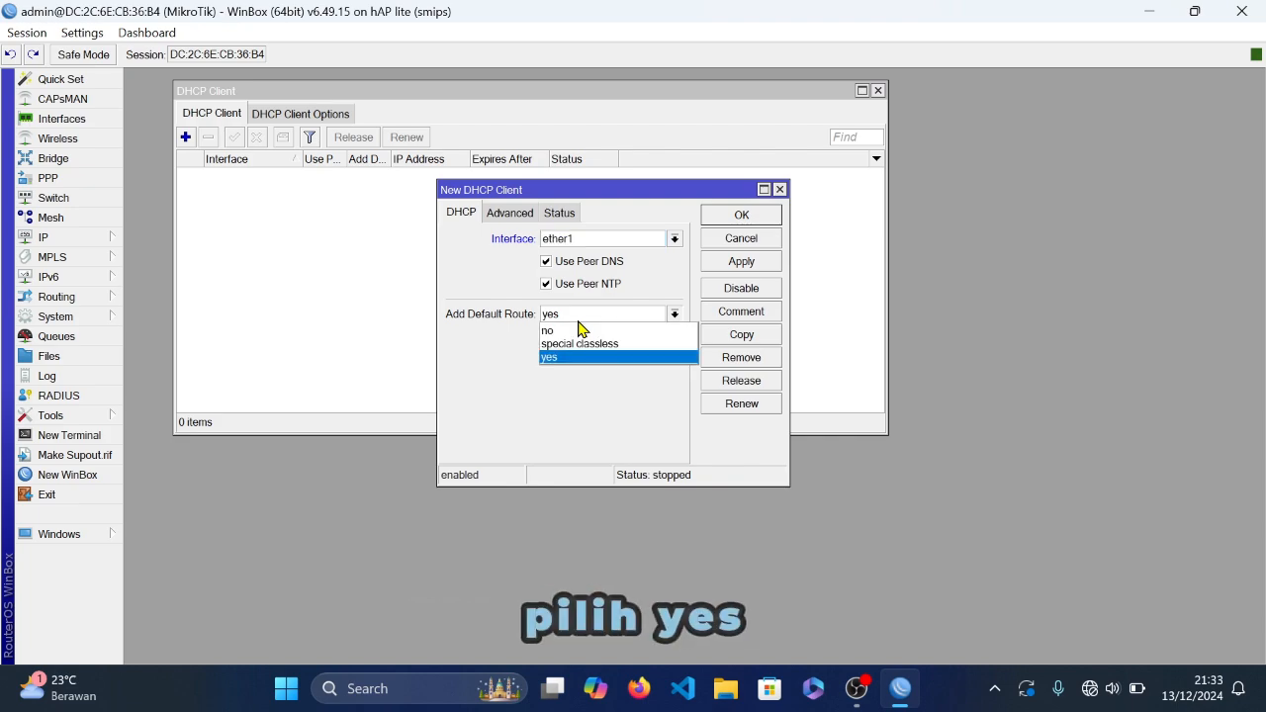
left_click(570, 358)
left_click(734, 262)
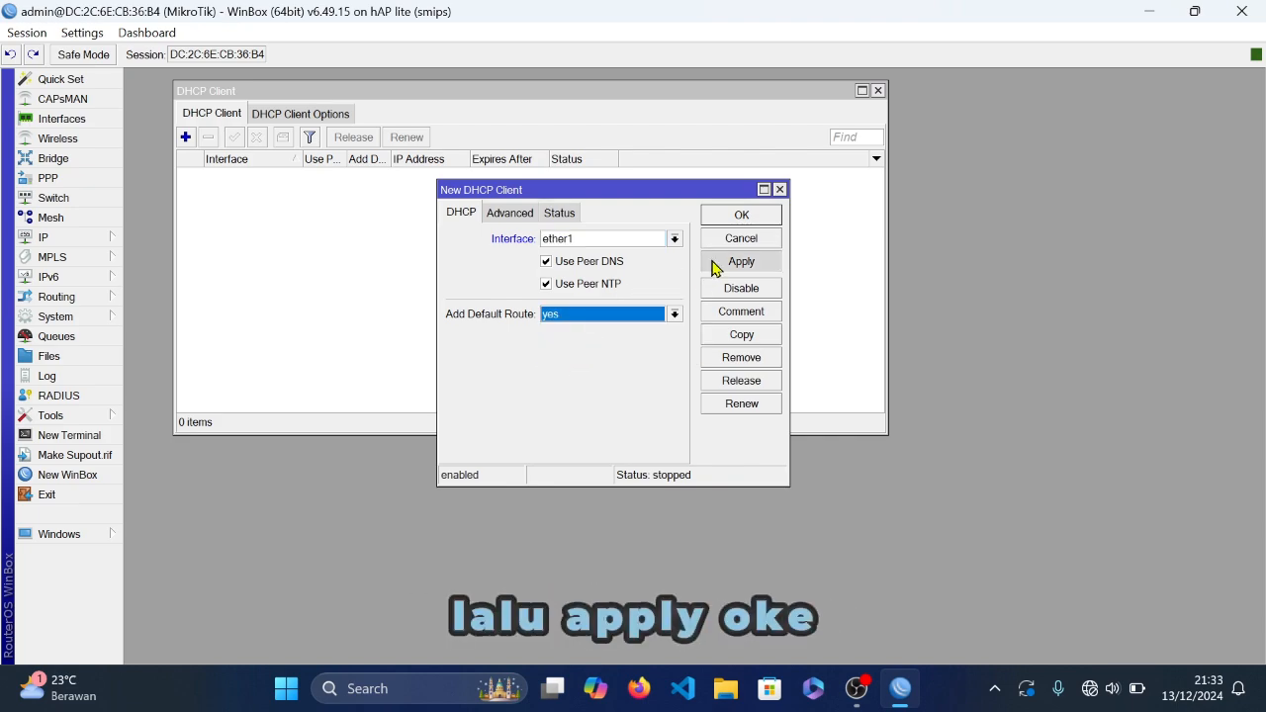
left_click(737, 216)
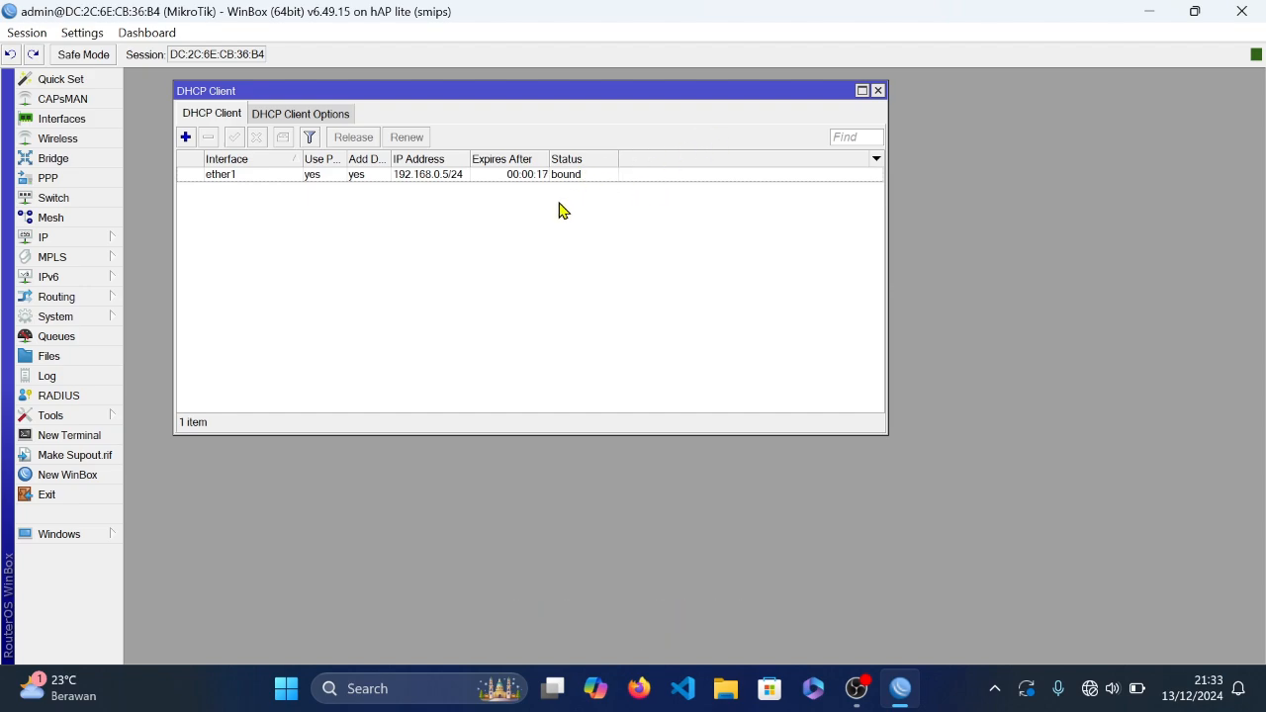
left_click(877, 91)
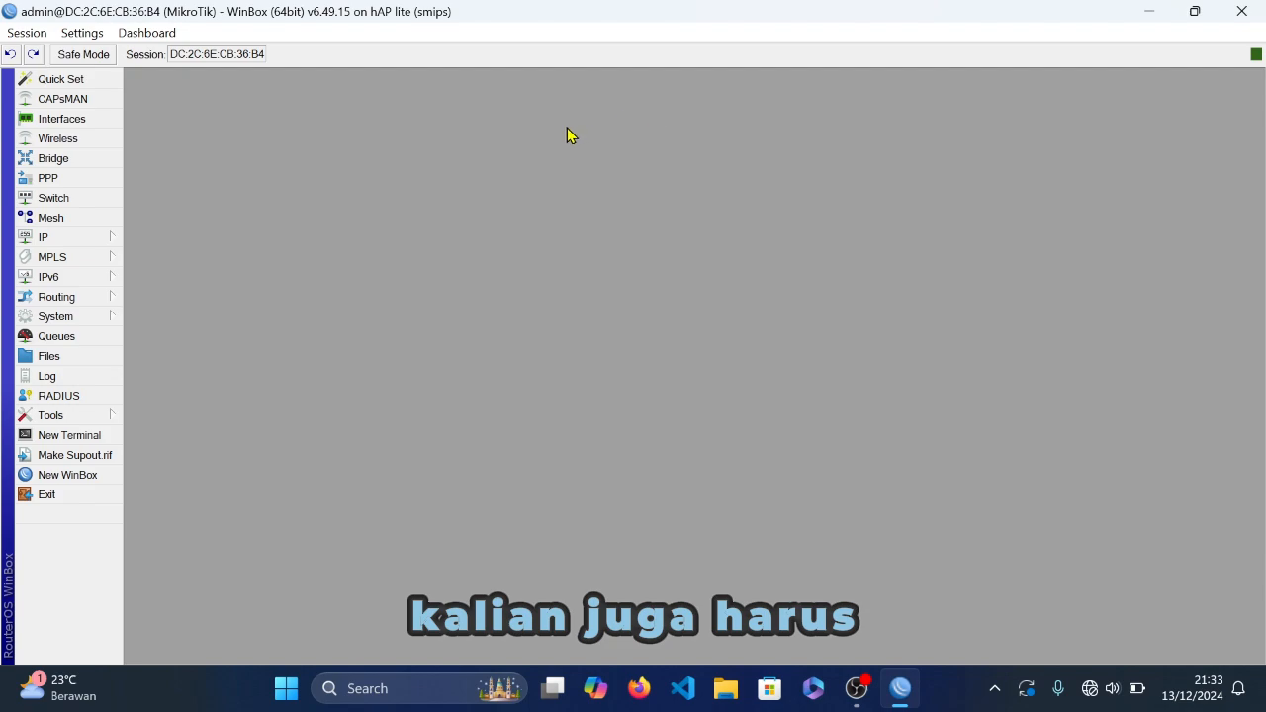
- Create a new IP address entry with the address 192.168.100.1/24
left_click(109, 242)
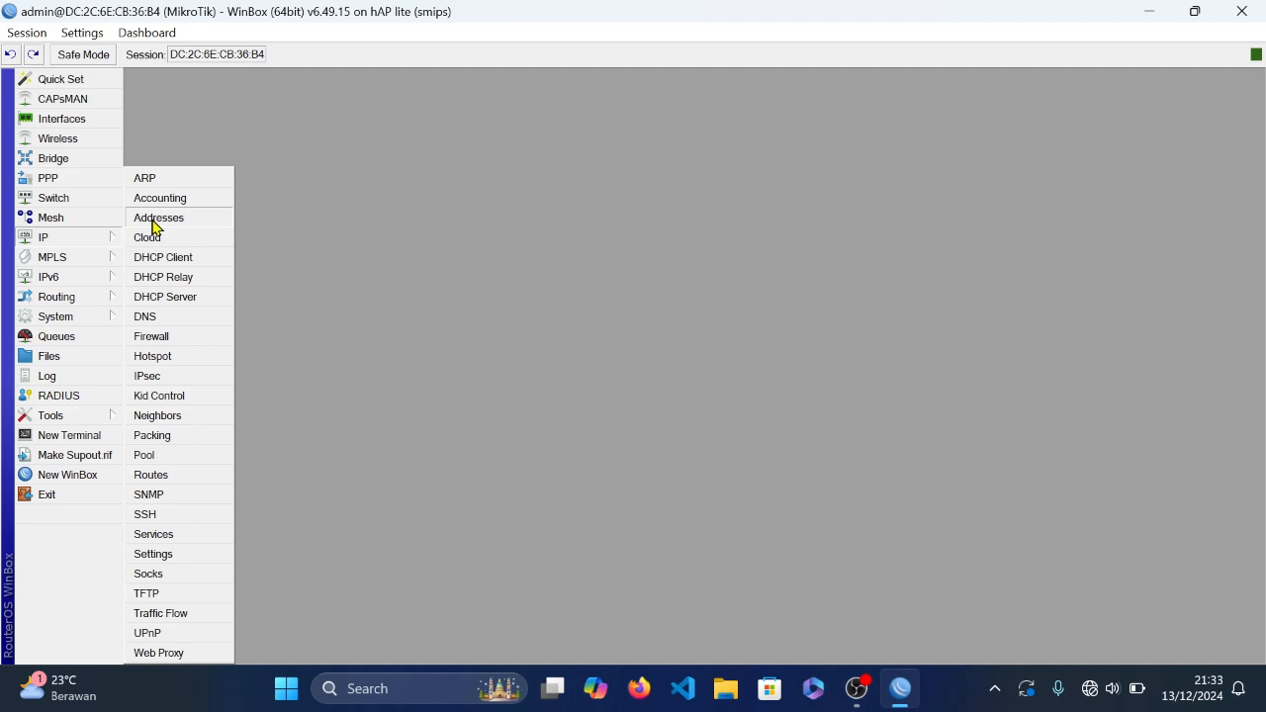
left_click(153, 226)
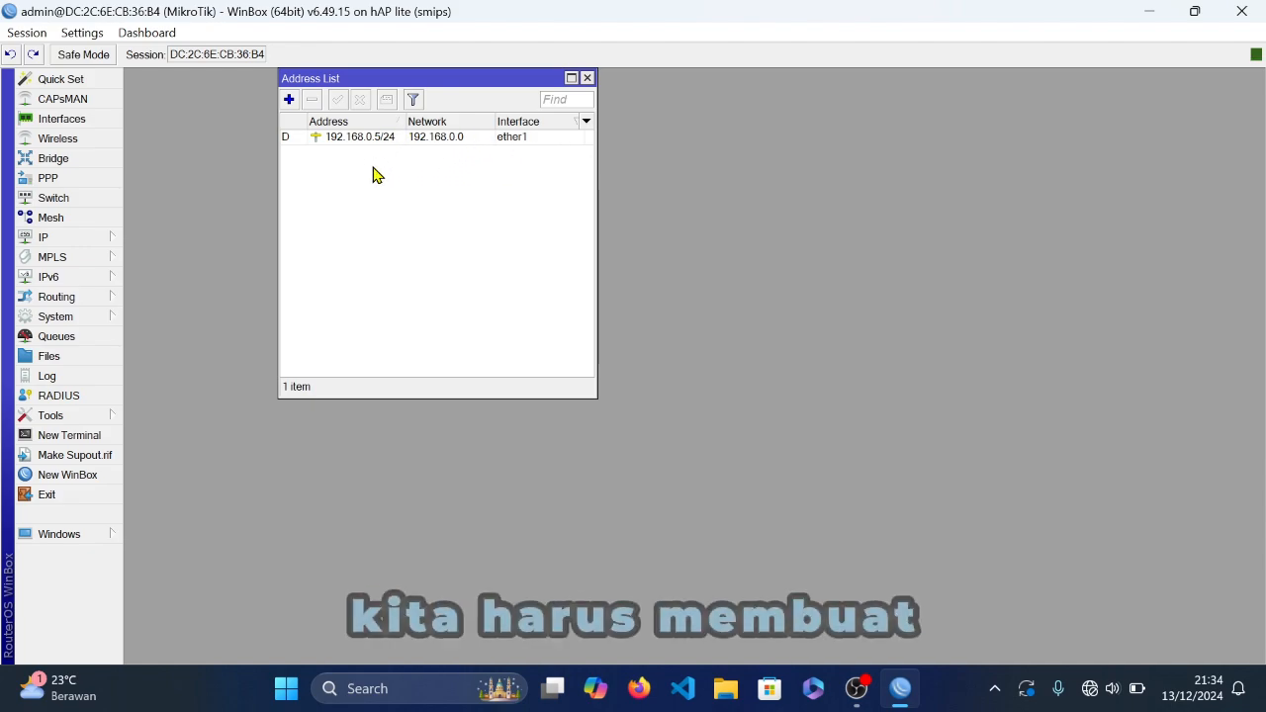
left_click(289, 100)
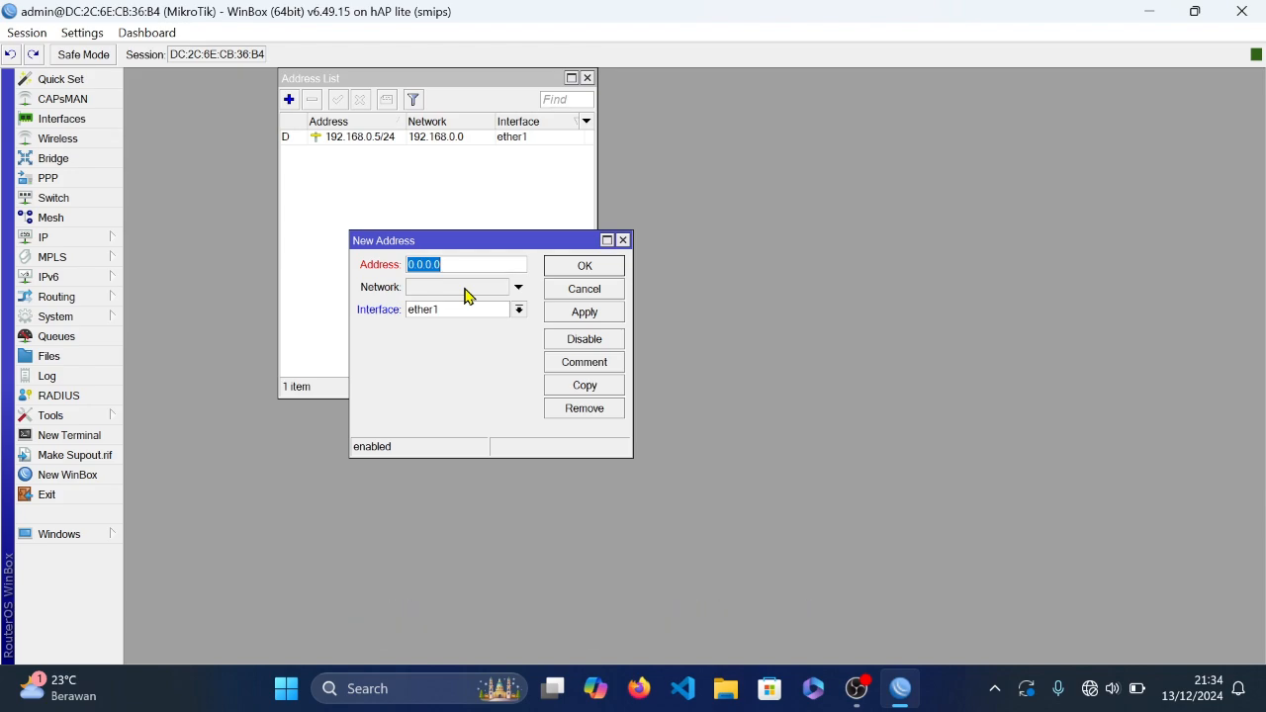
type("1")
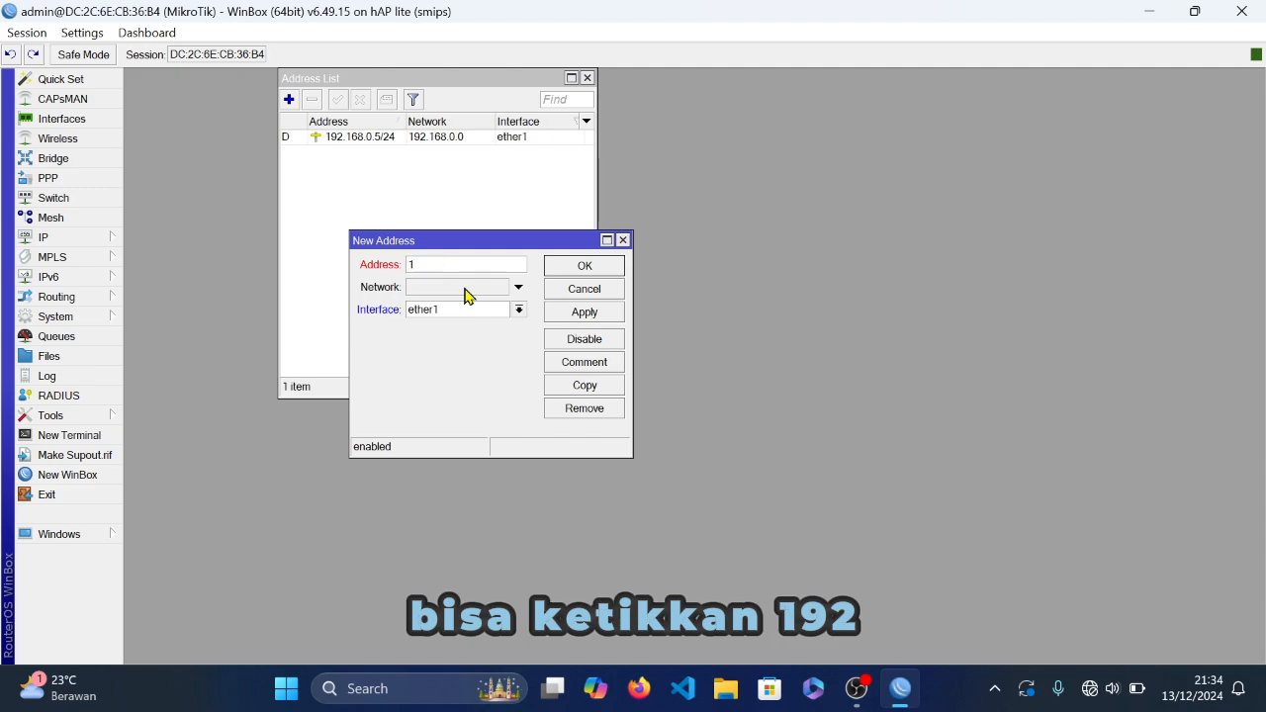
type("92.1")
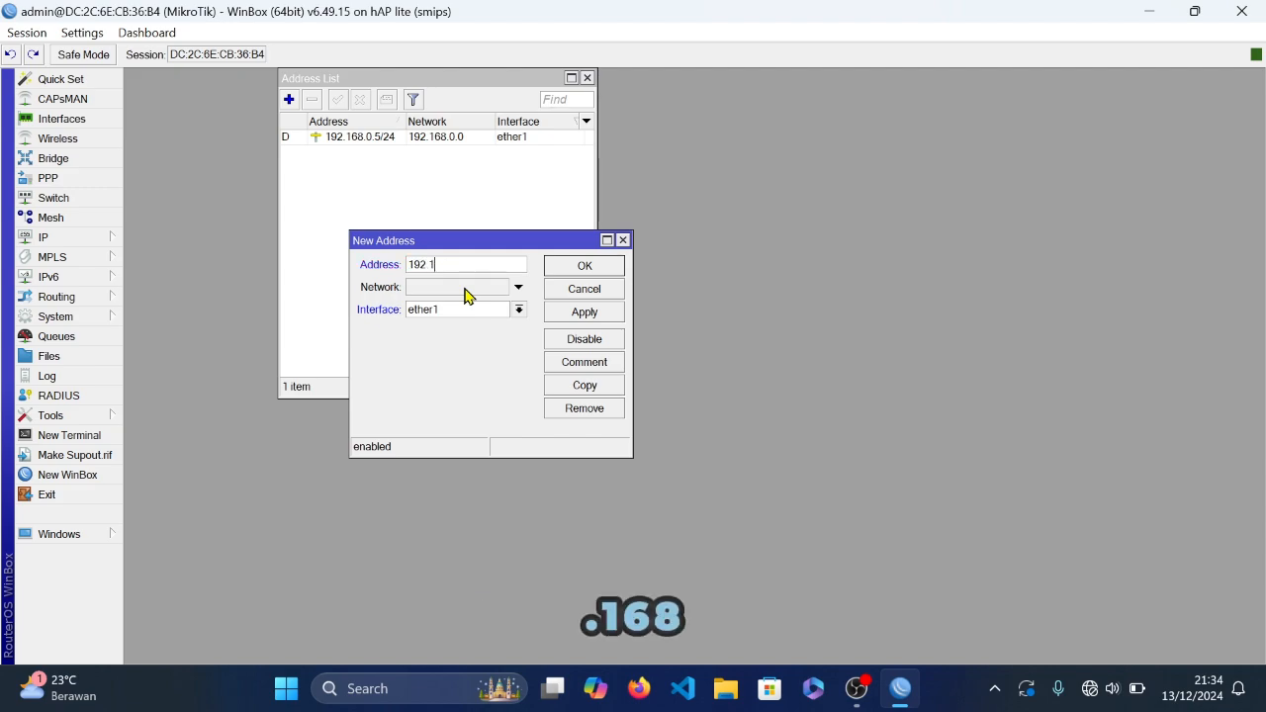
type("68.")
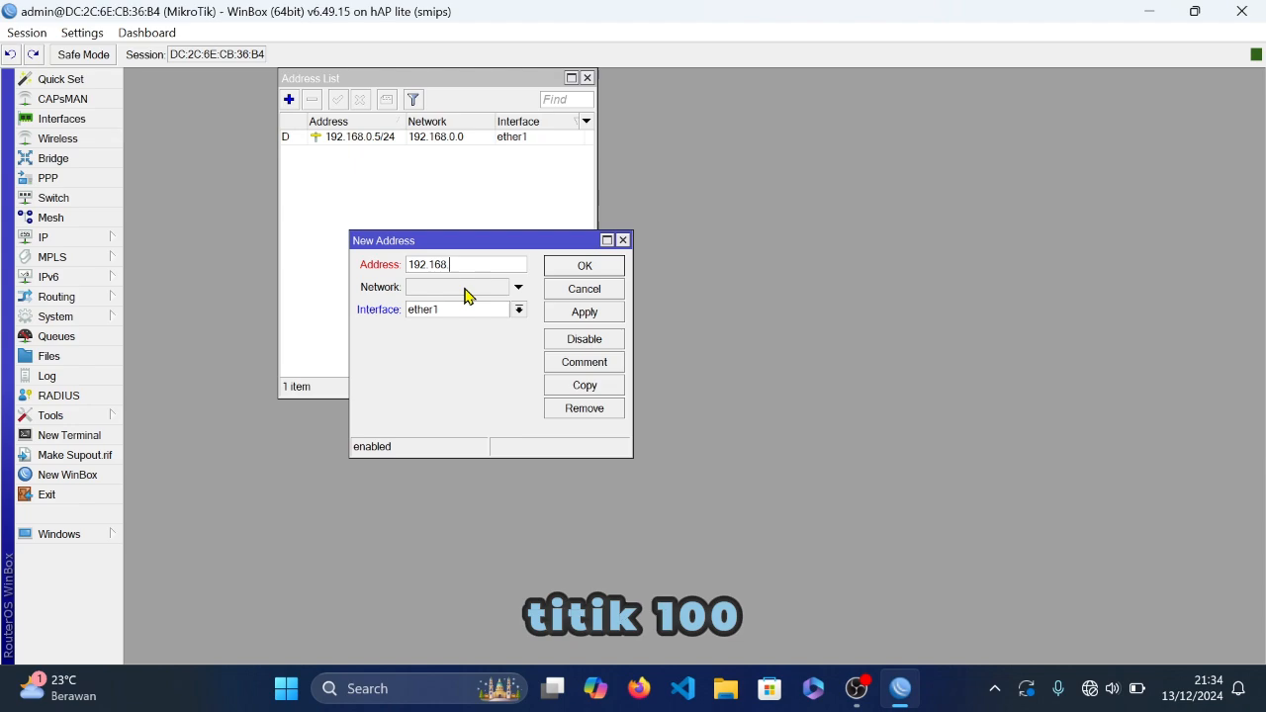
type("100.1")
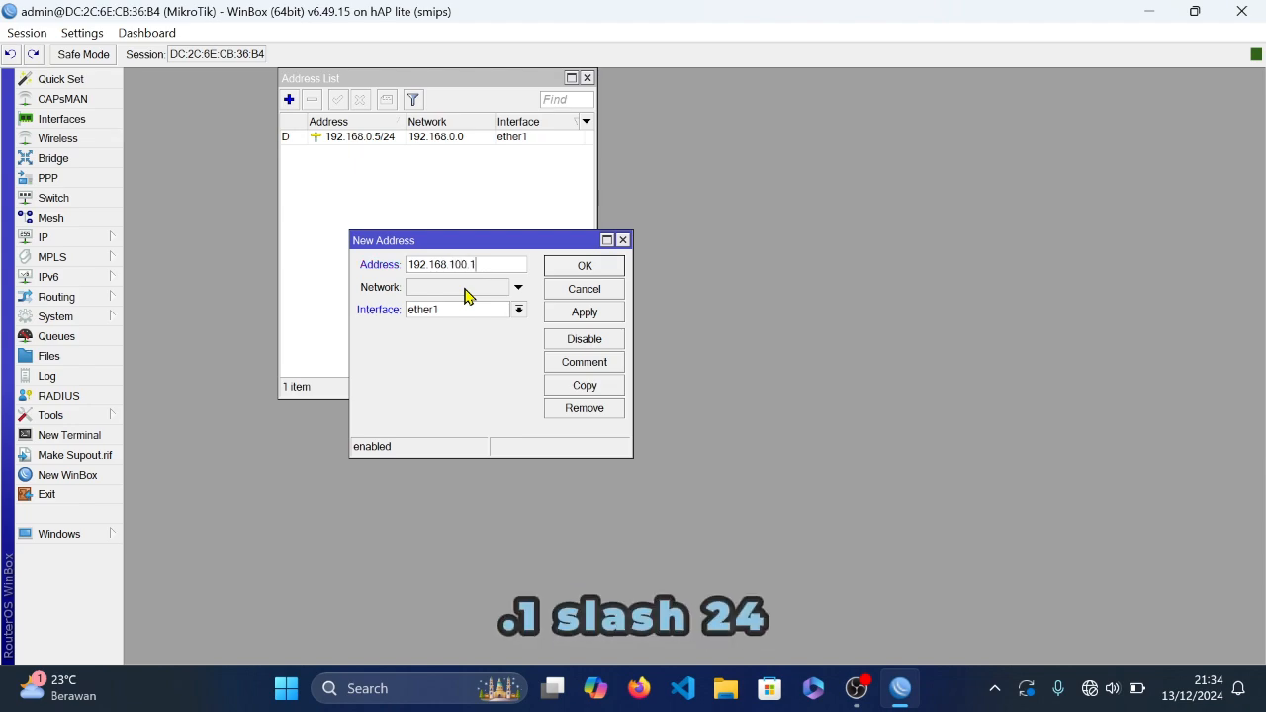
type("/24")
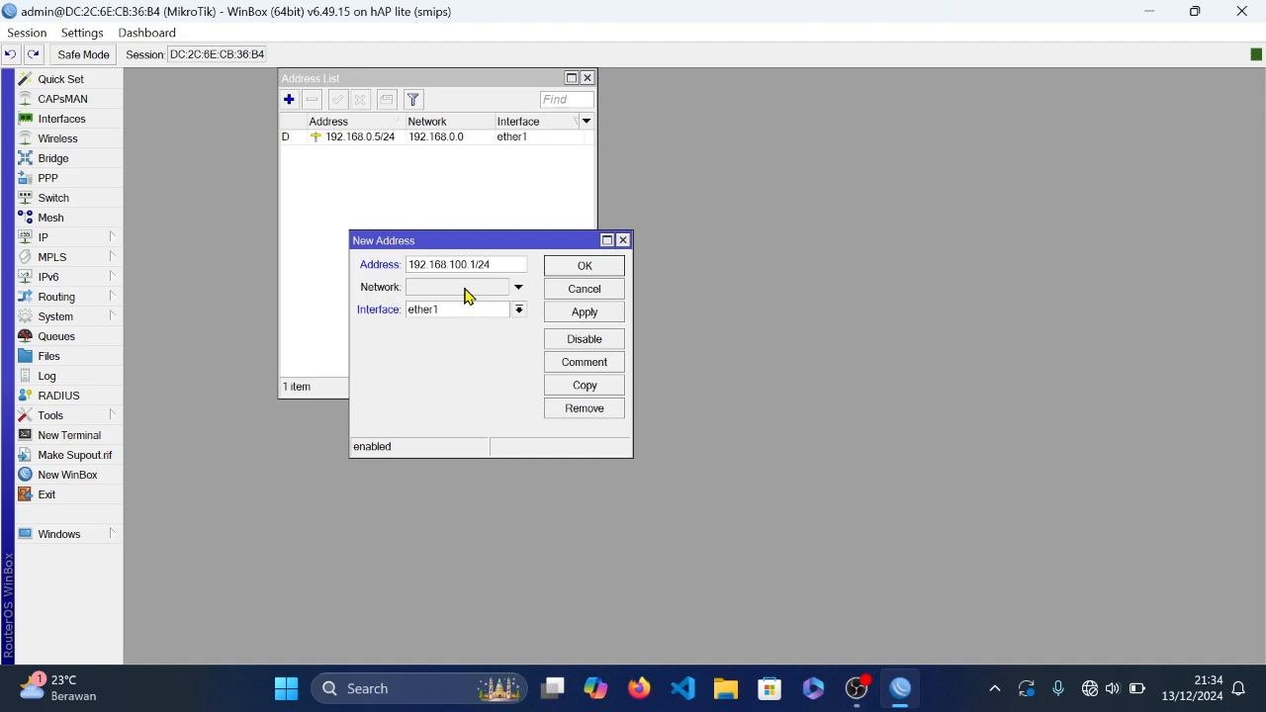
- Assign the new address entry to interface ether2 and save it
left_click(439, 310)
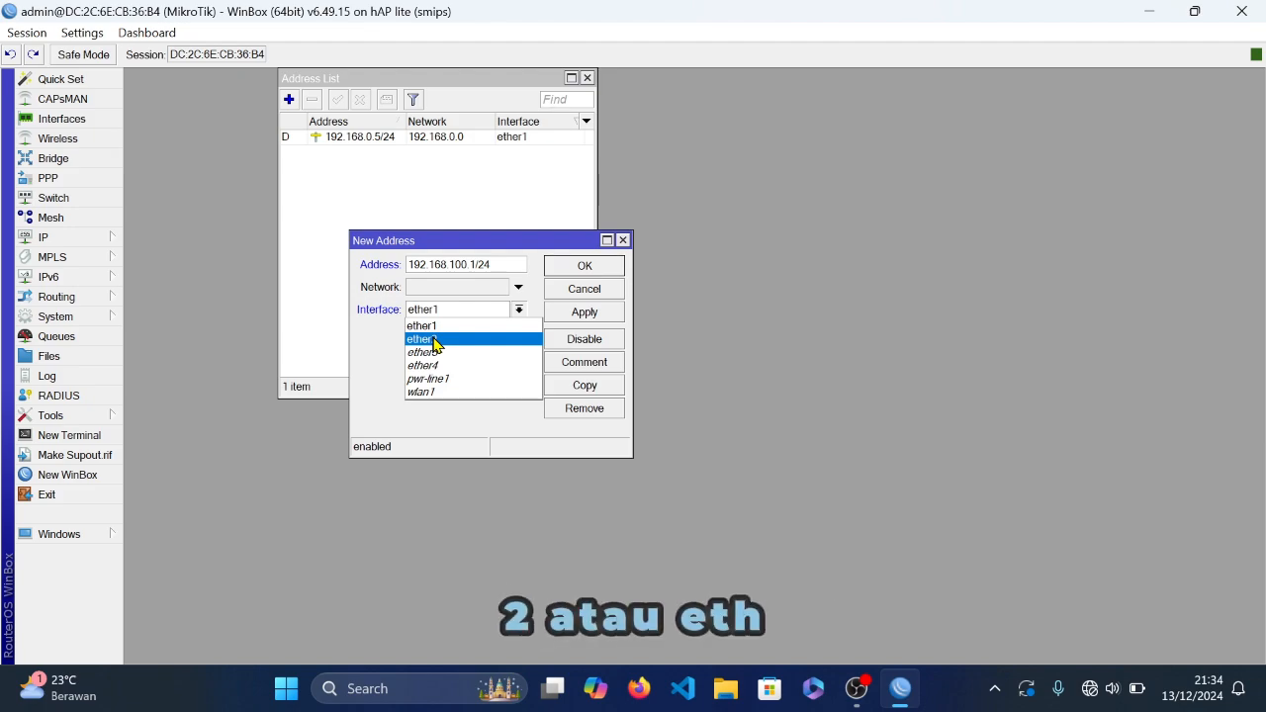
left_click(435, 342)
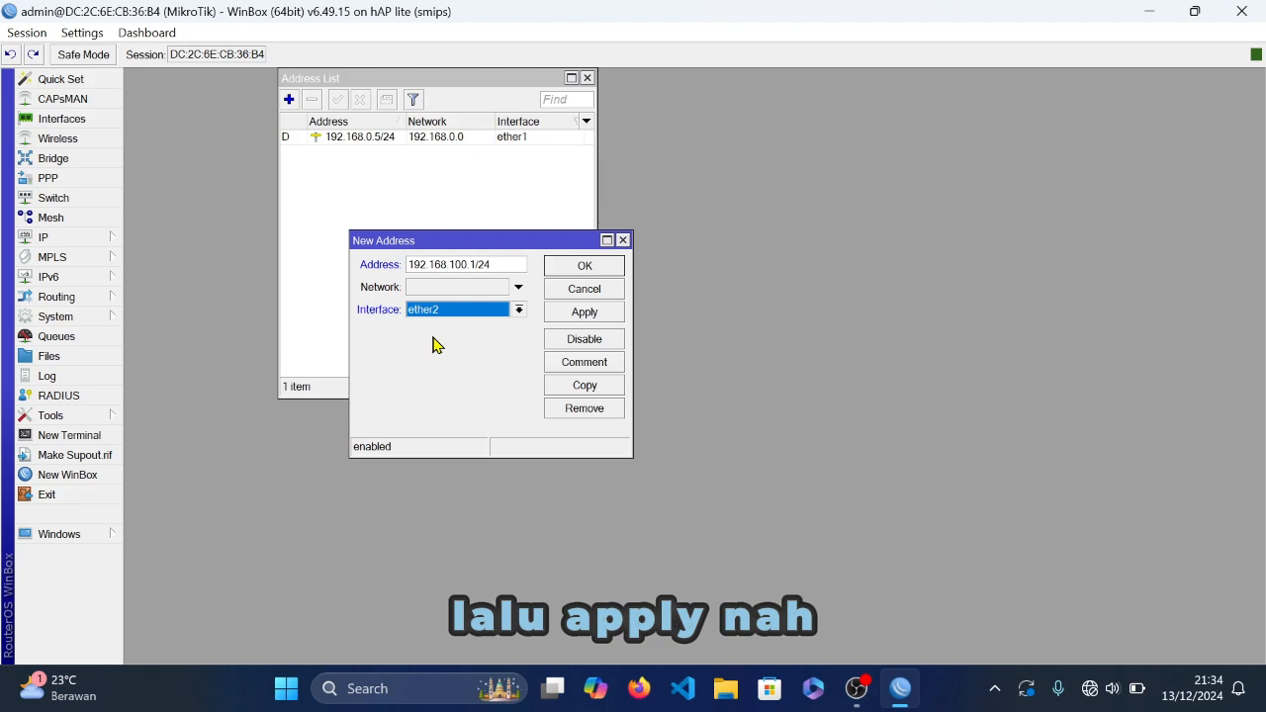
left_click(577, 315)
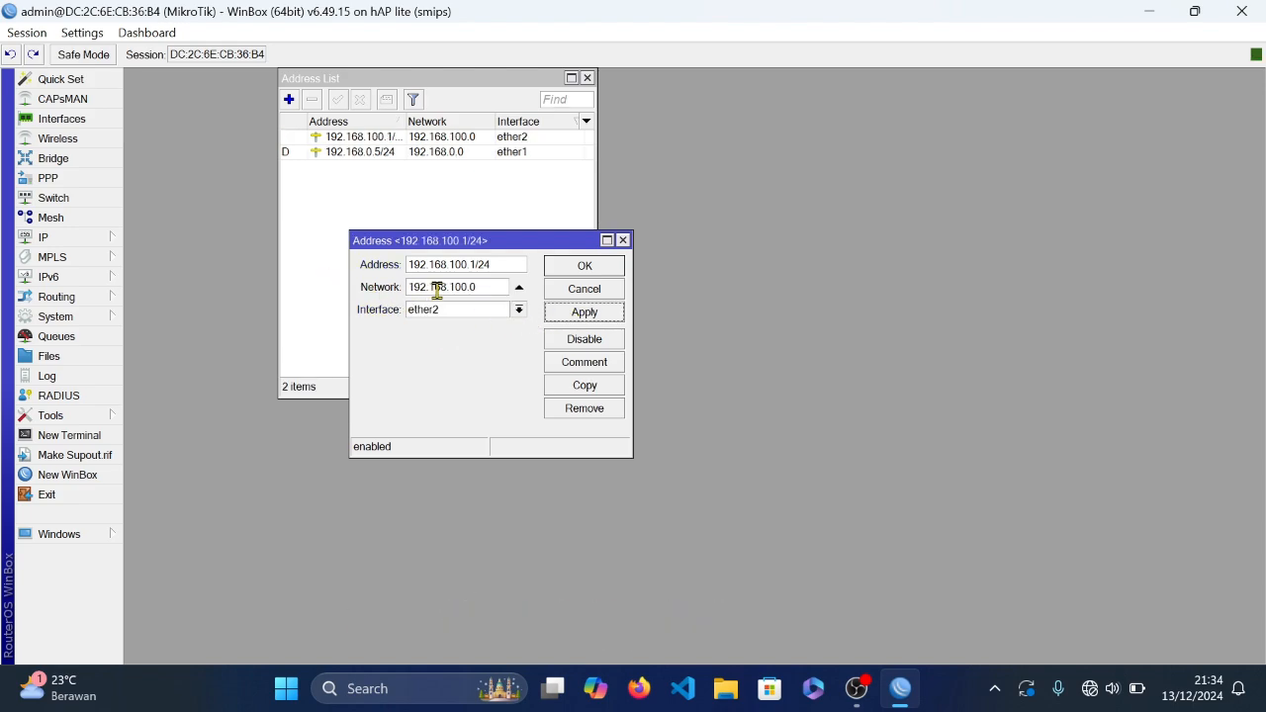
left_click(512, 263)
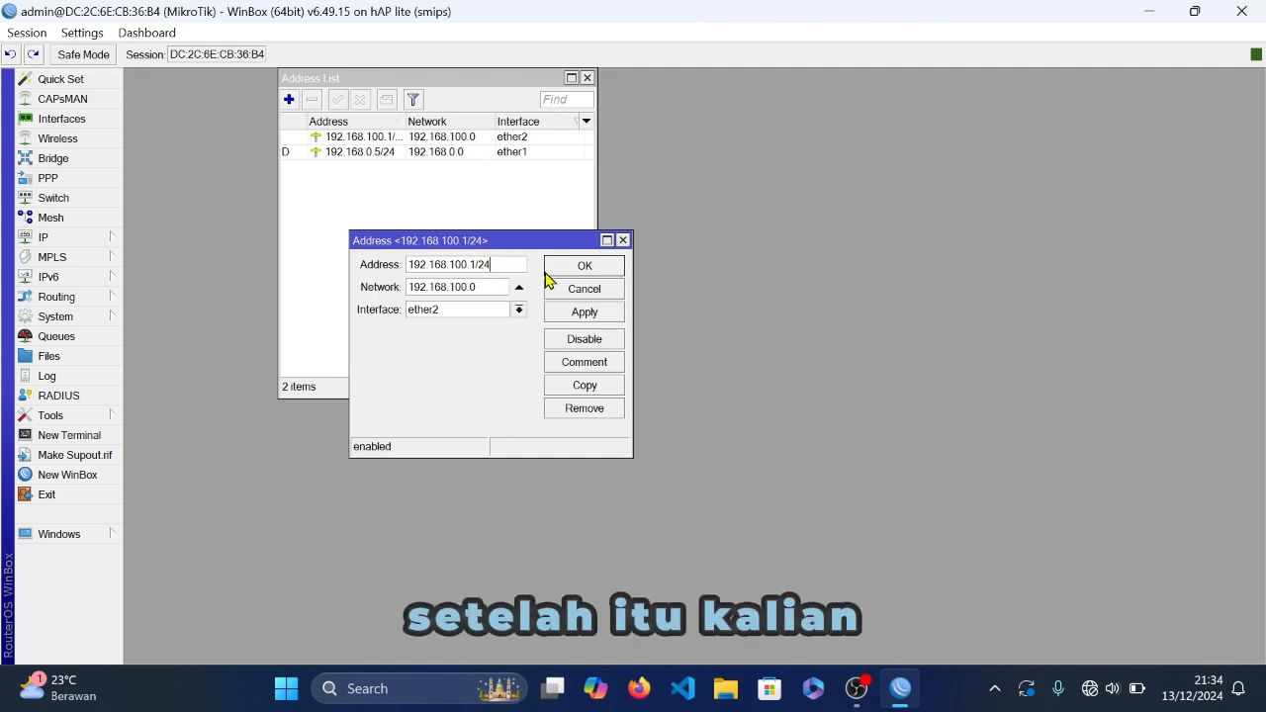
left_click(582, 269)
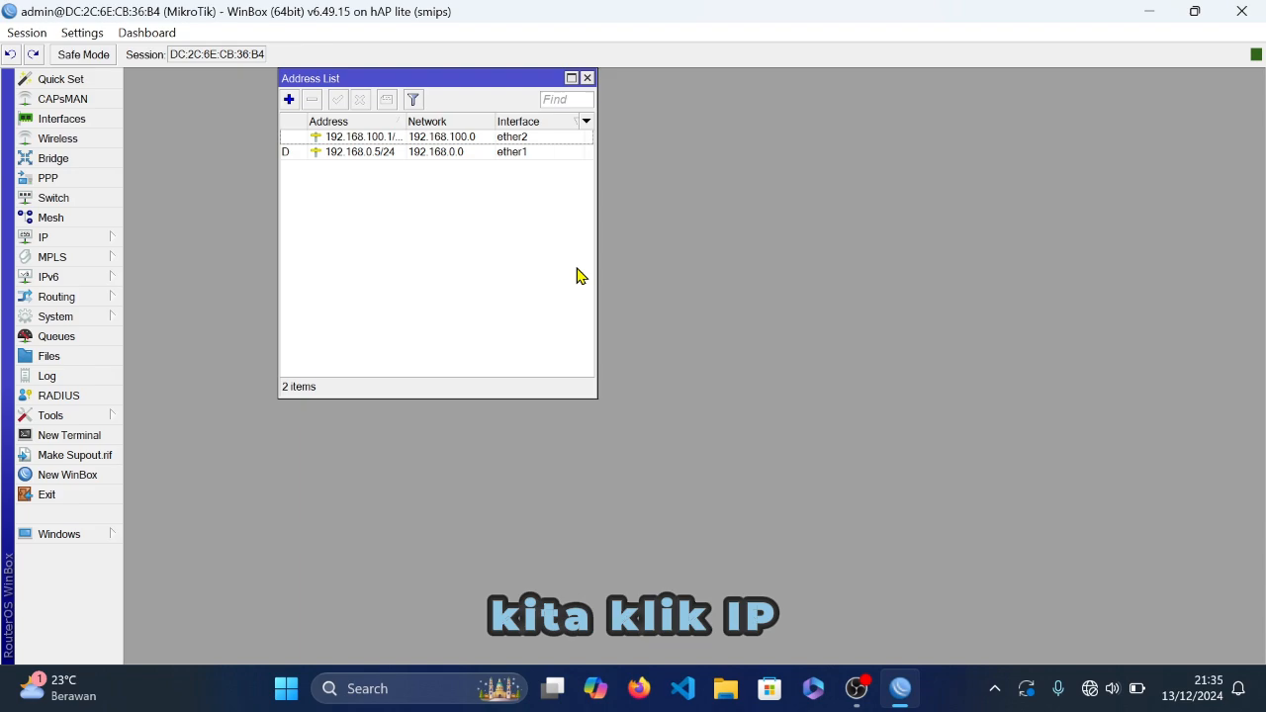
- Start the DHCP Setup wizard with ether2 as the DHCP server interface, closing the address list
left_click(92, 244)
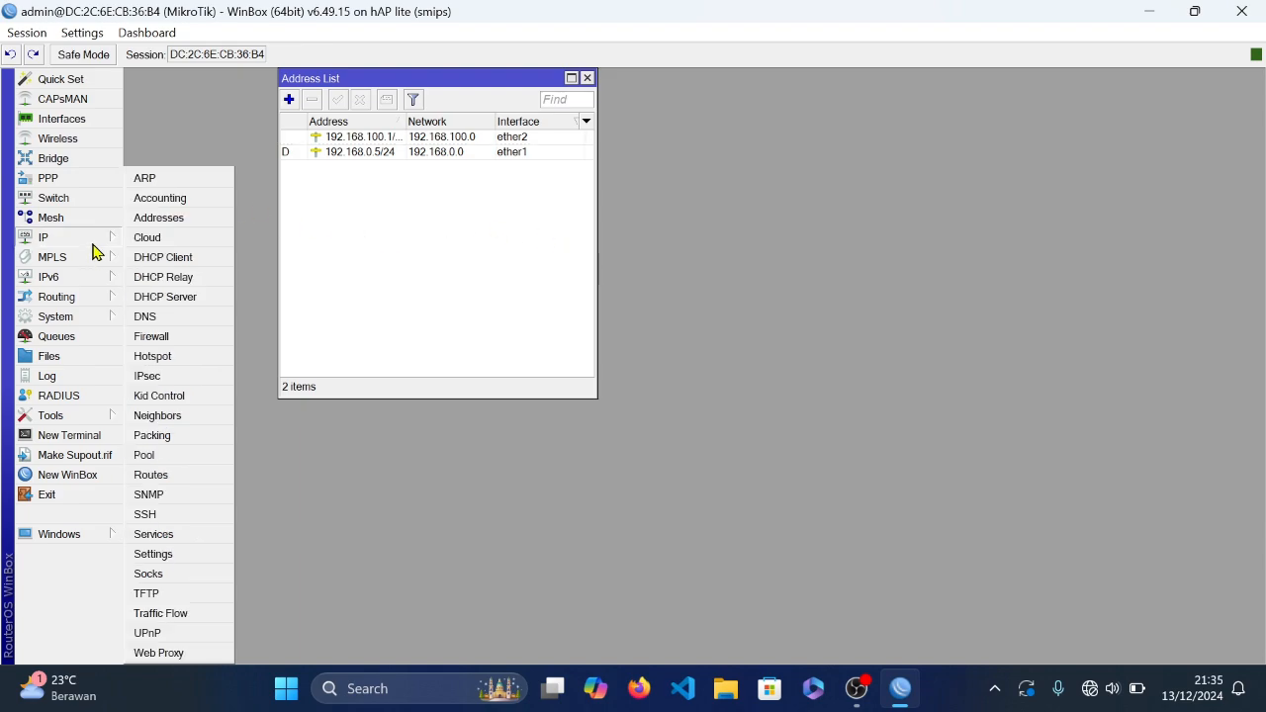
left_click(166, 298)
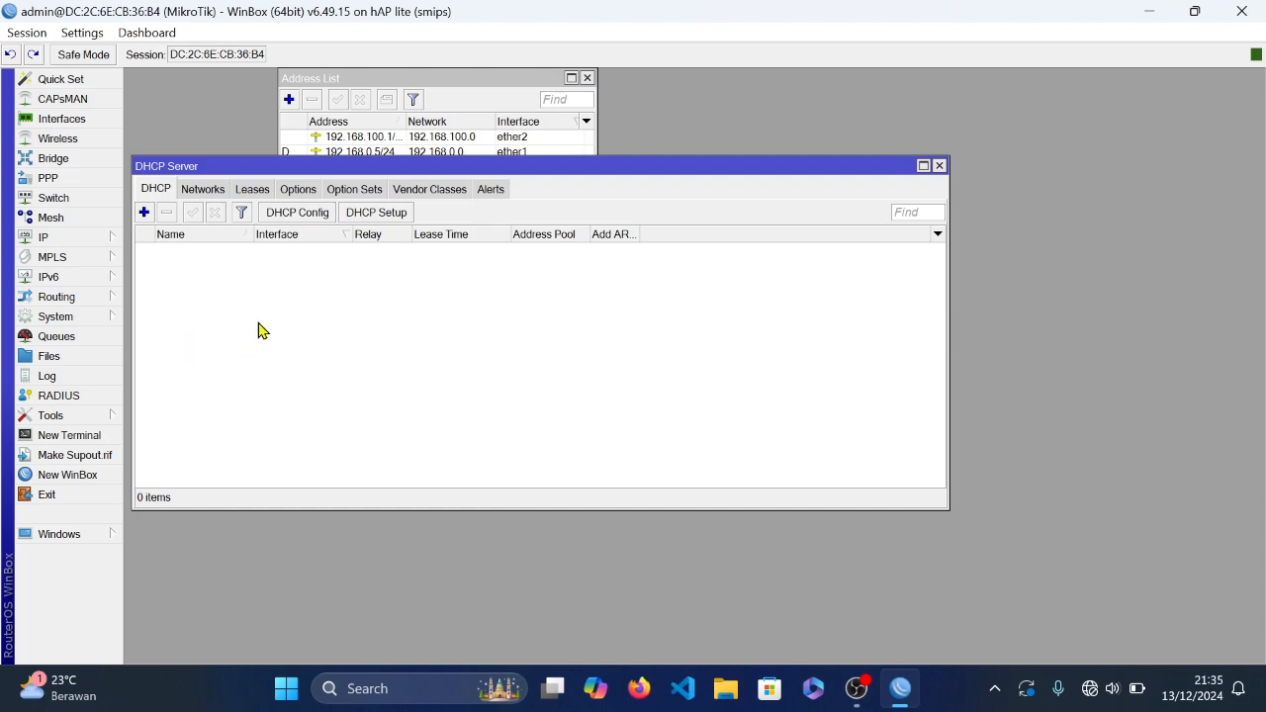
left_click(586, 78)
left_click(587, 78)
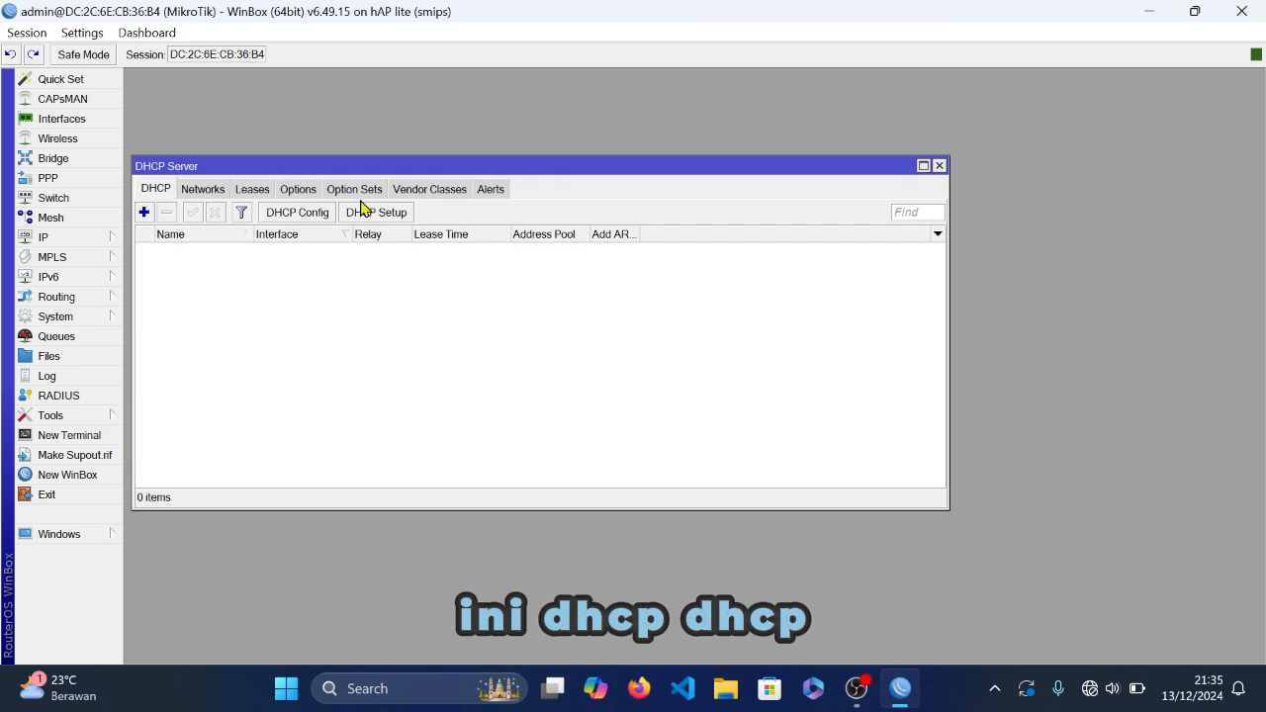
left_click(395, 213)
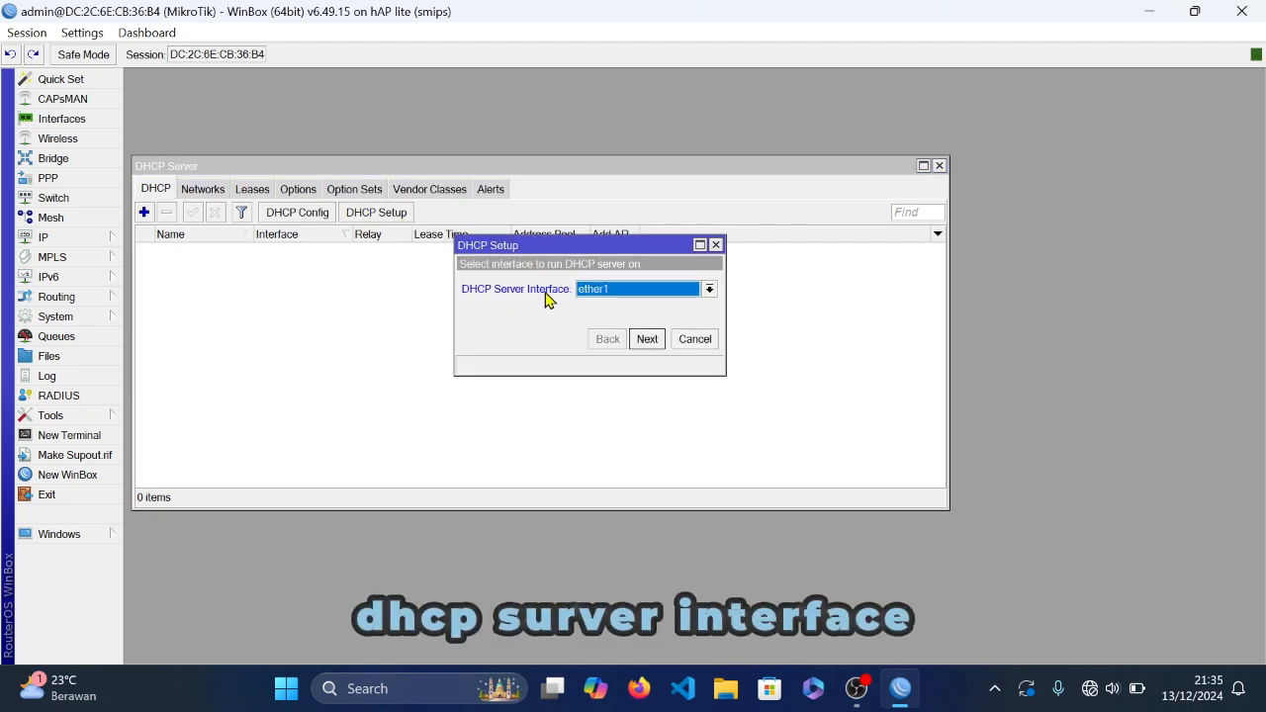
left_click(619, 293)
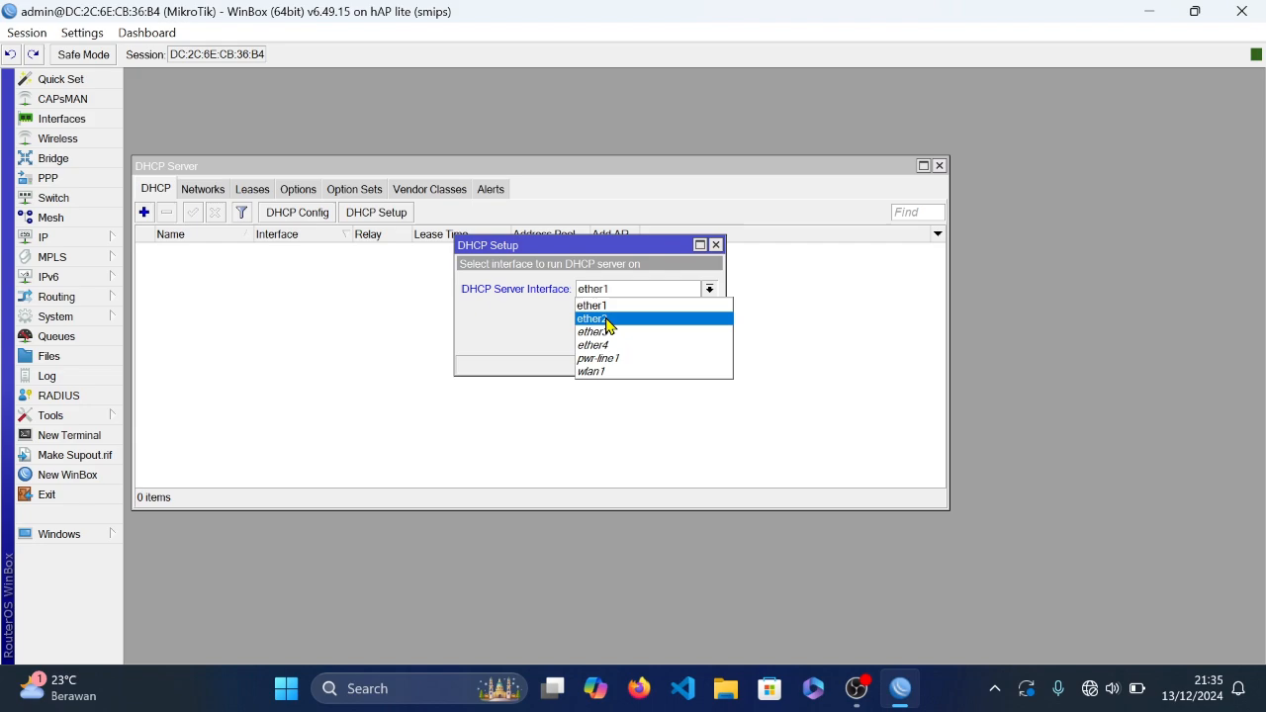
left_click(606, 319)
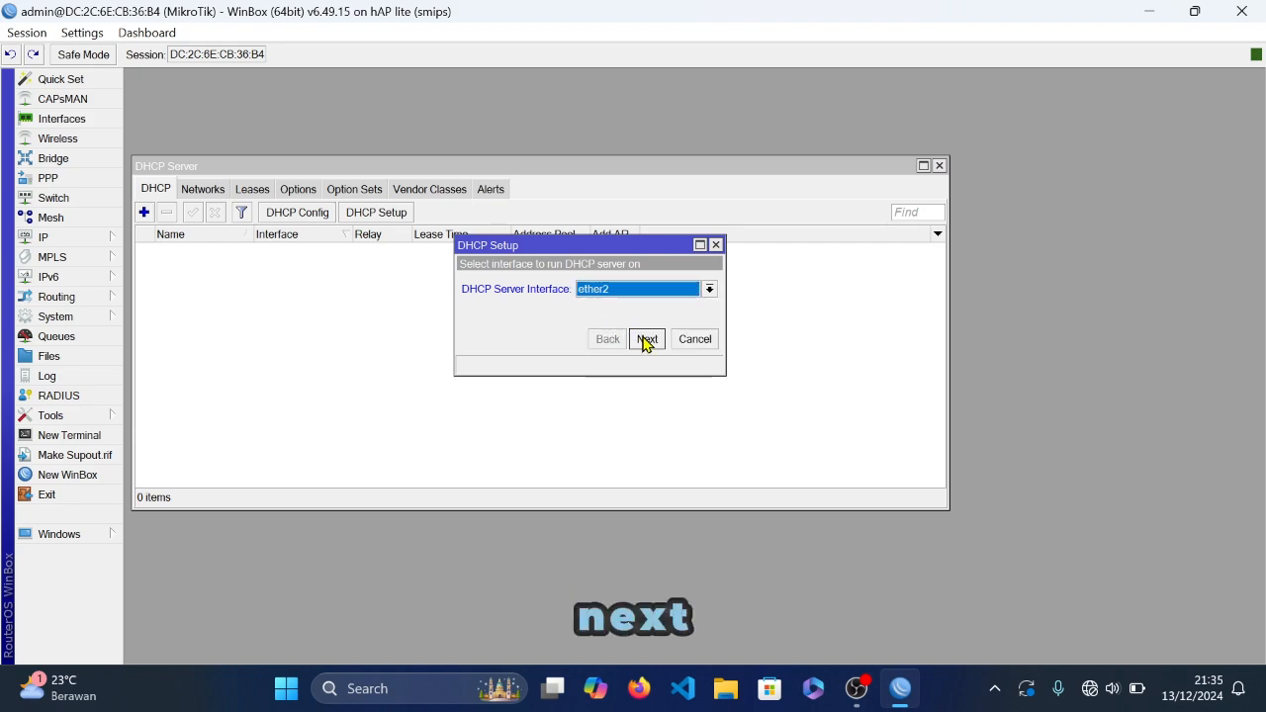
- Complete the DHCP setup with the proposed values, including gateway 192.168.100.1, address pool 192.168.100.2-192.168.100.254 and lease time 00:10:00
left_click(646, 341)
left_click(646, 340)
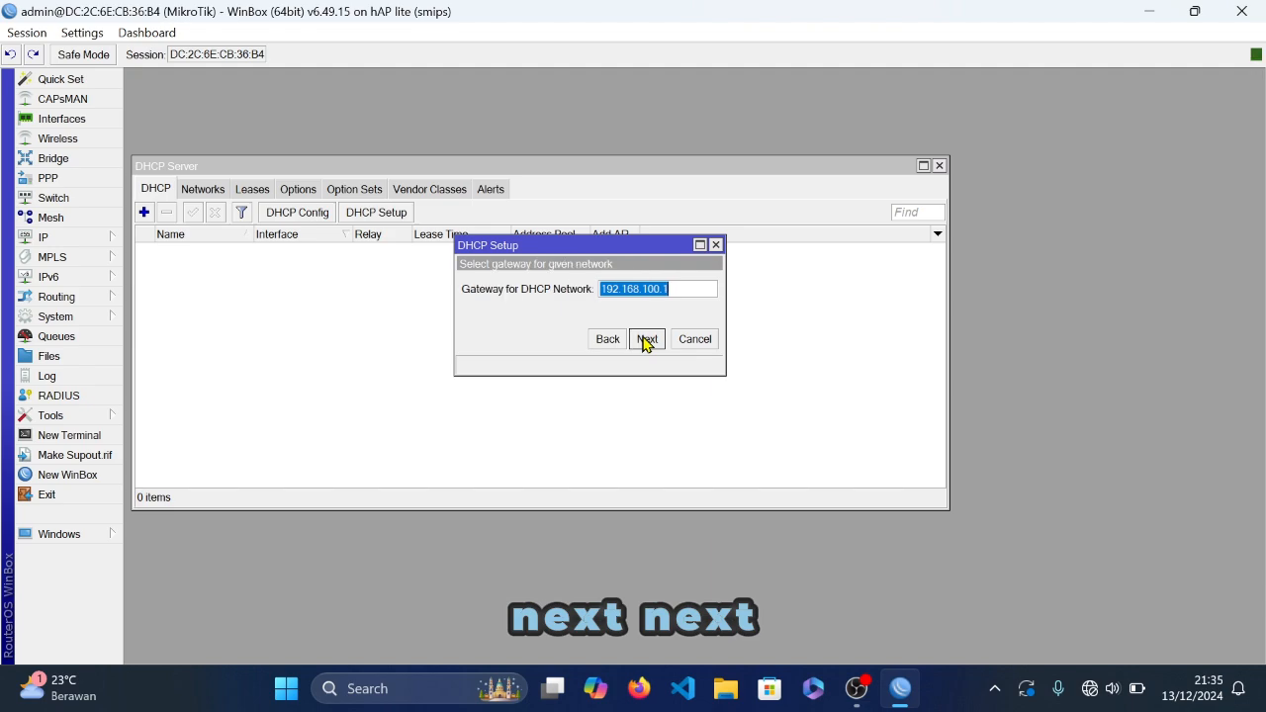
left_click(646, 339)
left_click(646, 340)
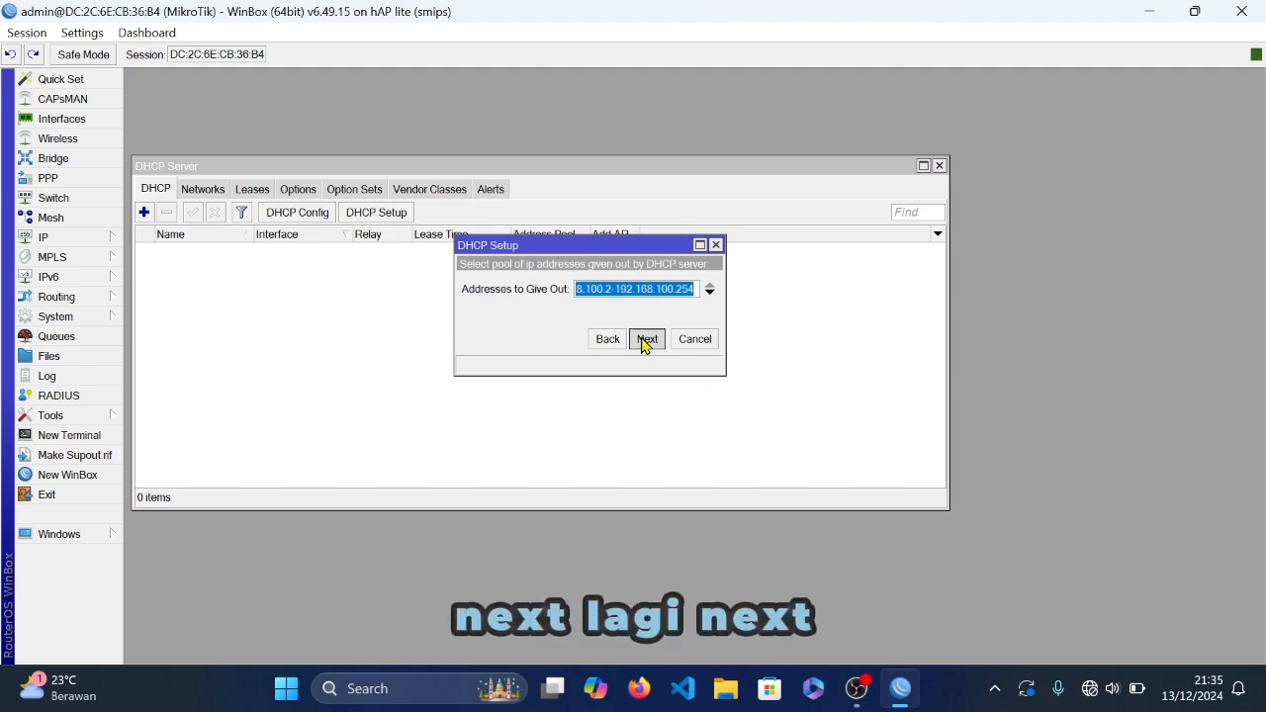
left_click(646, 340)
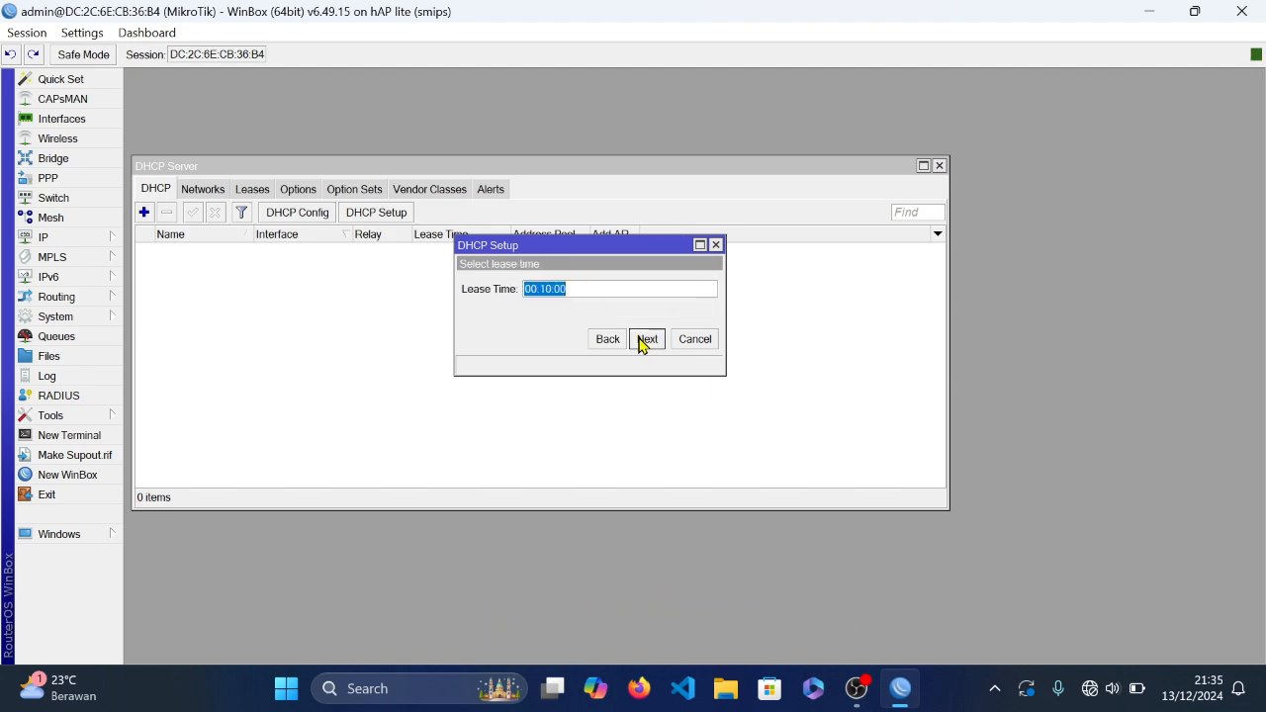
left_click(646, 339)
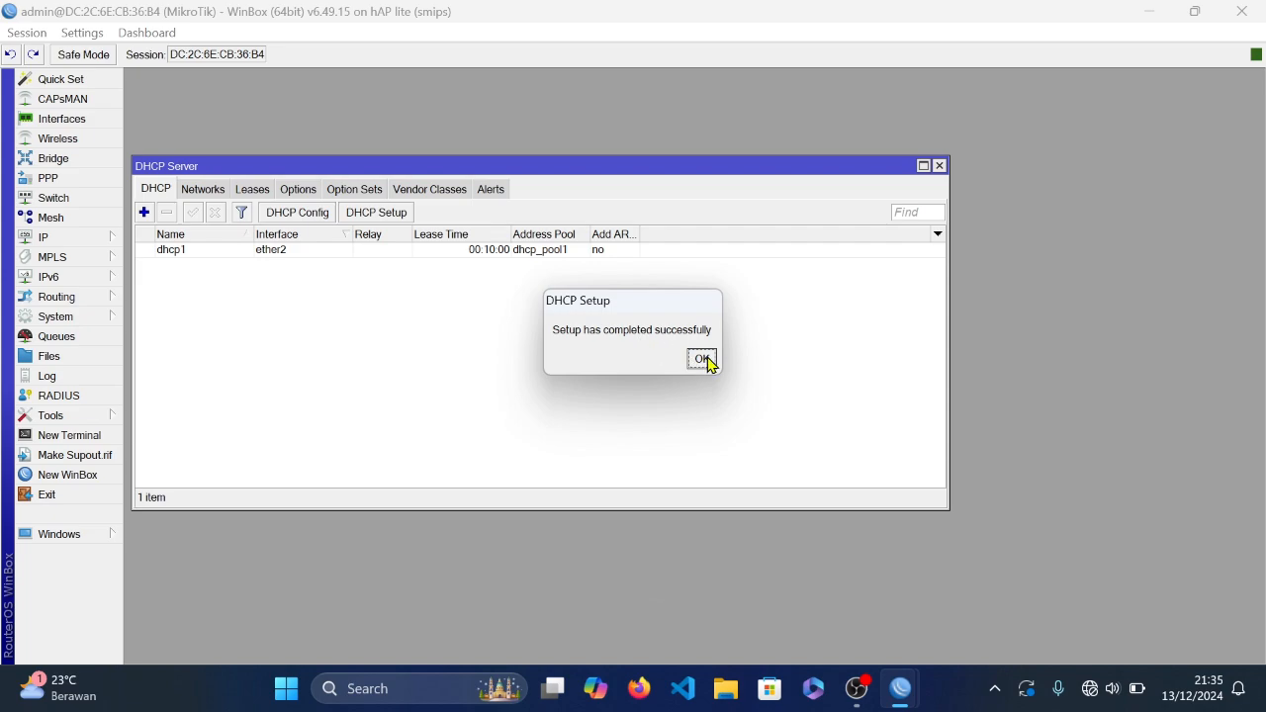
left_click(702, 358)
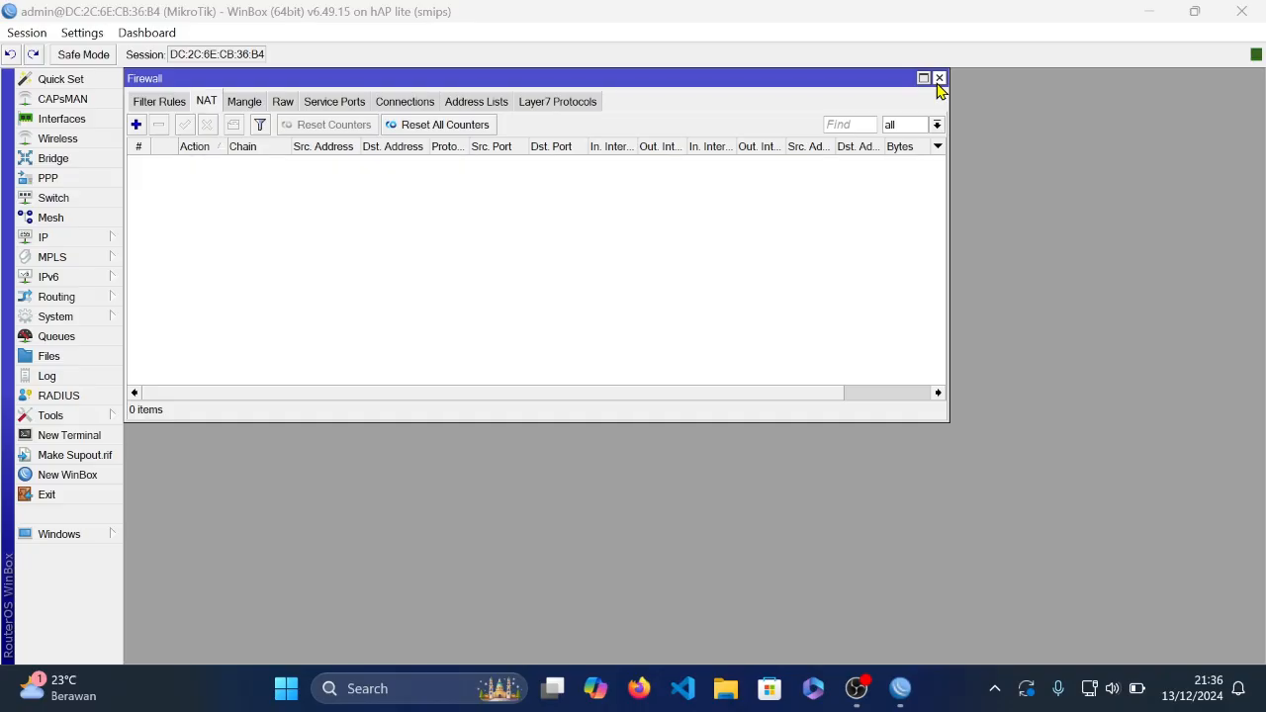
- Create a new firewall NAT rule with chain srcnat and out interface ether1
left_click(940, 85)
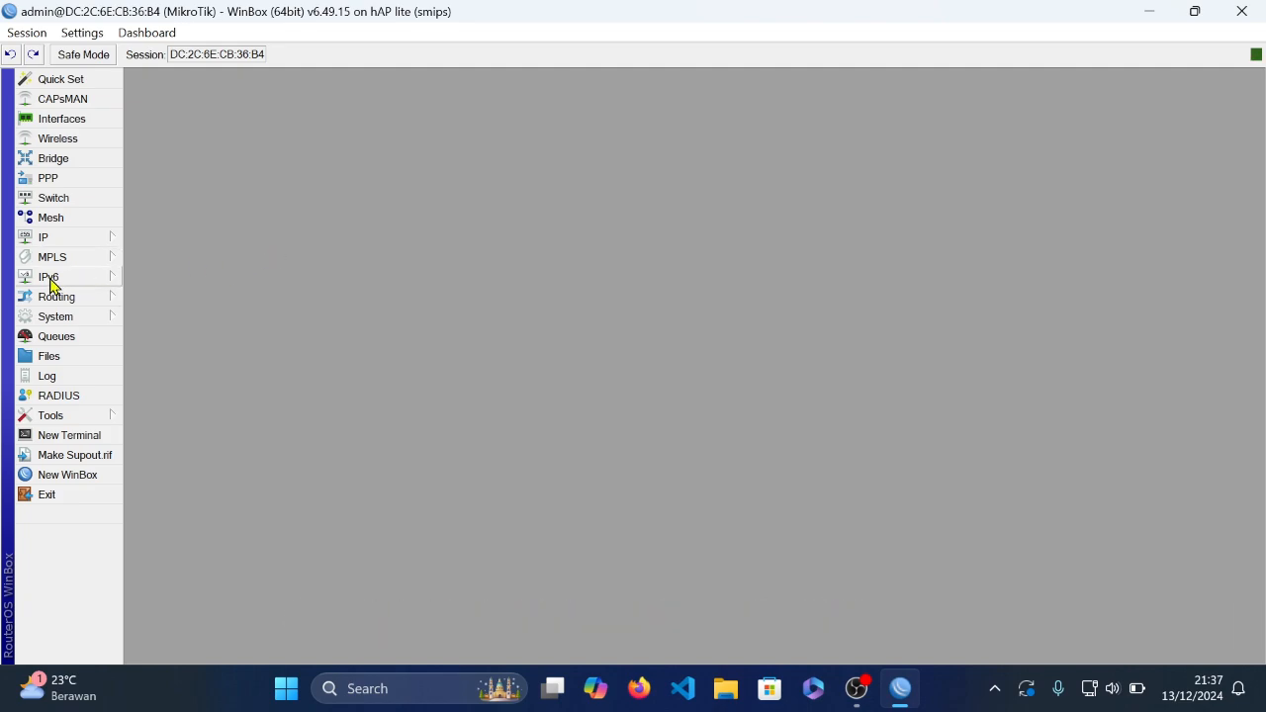
left_click(79, 245)
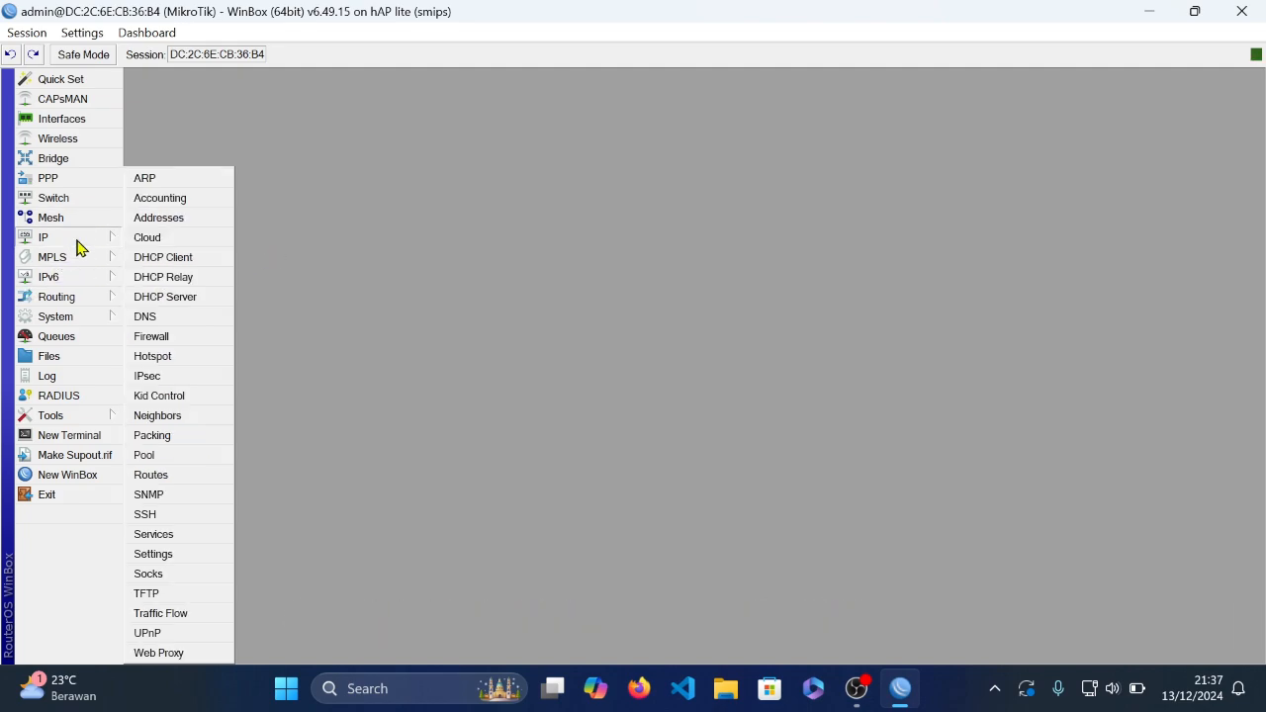
left_click(180, 340)
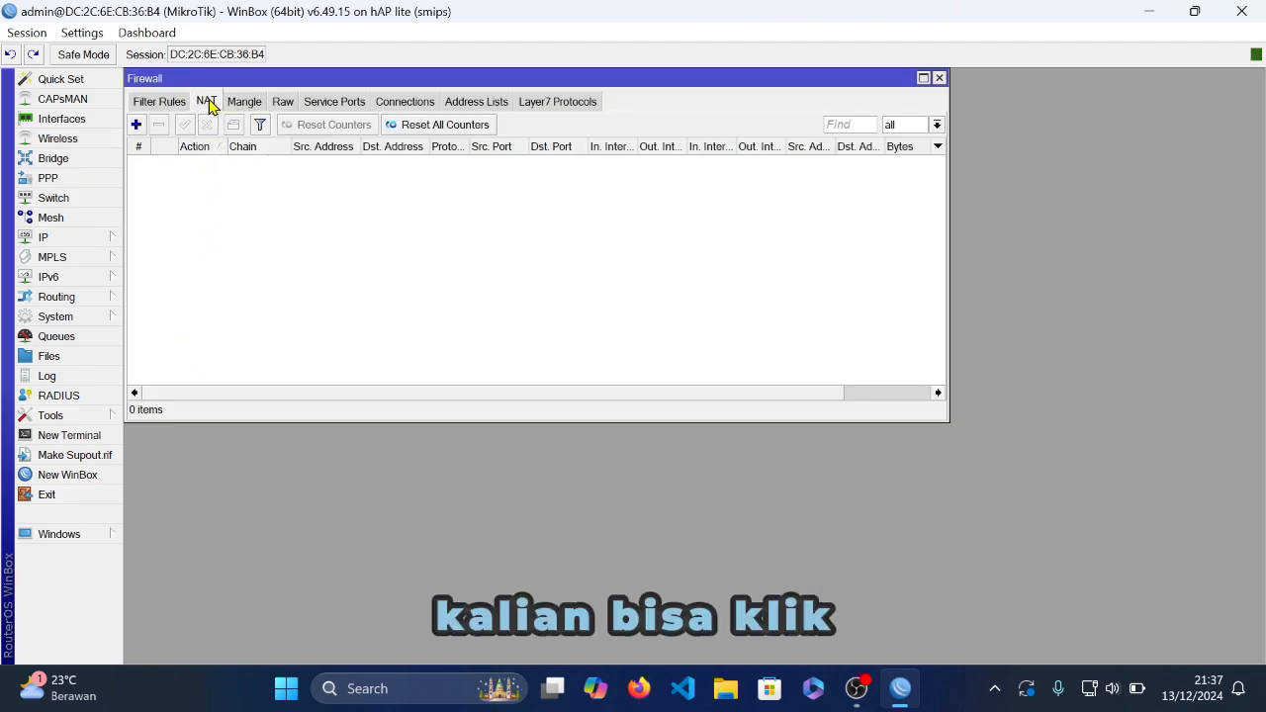
left_click(136, 125)
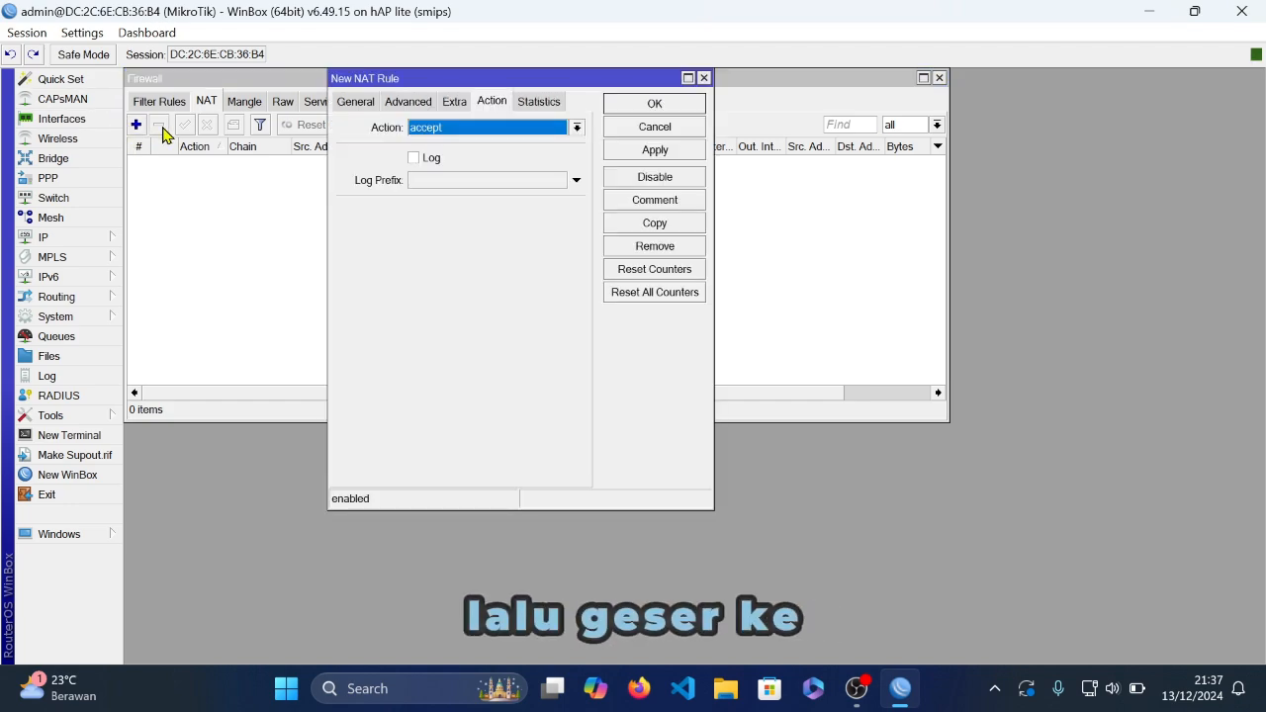
left_click(354, 103)
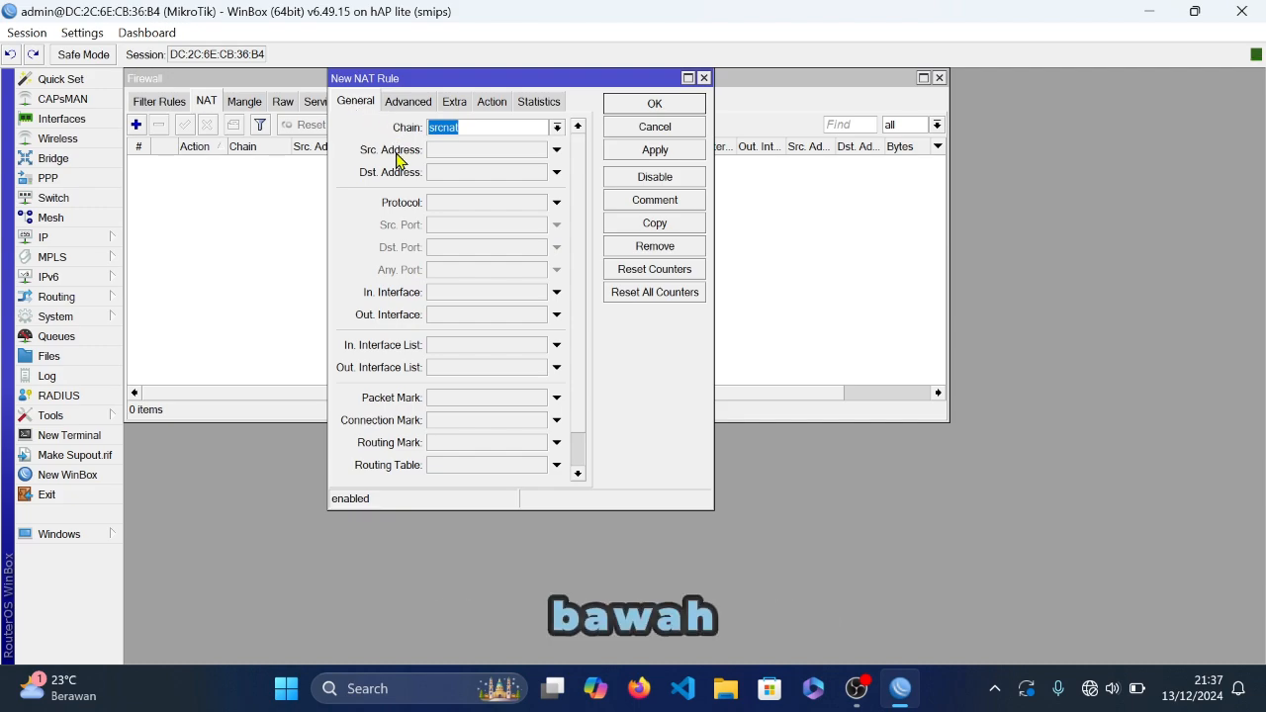
left_click(556, 315)
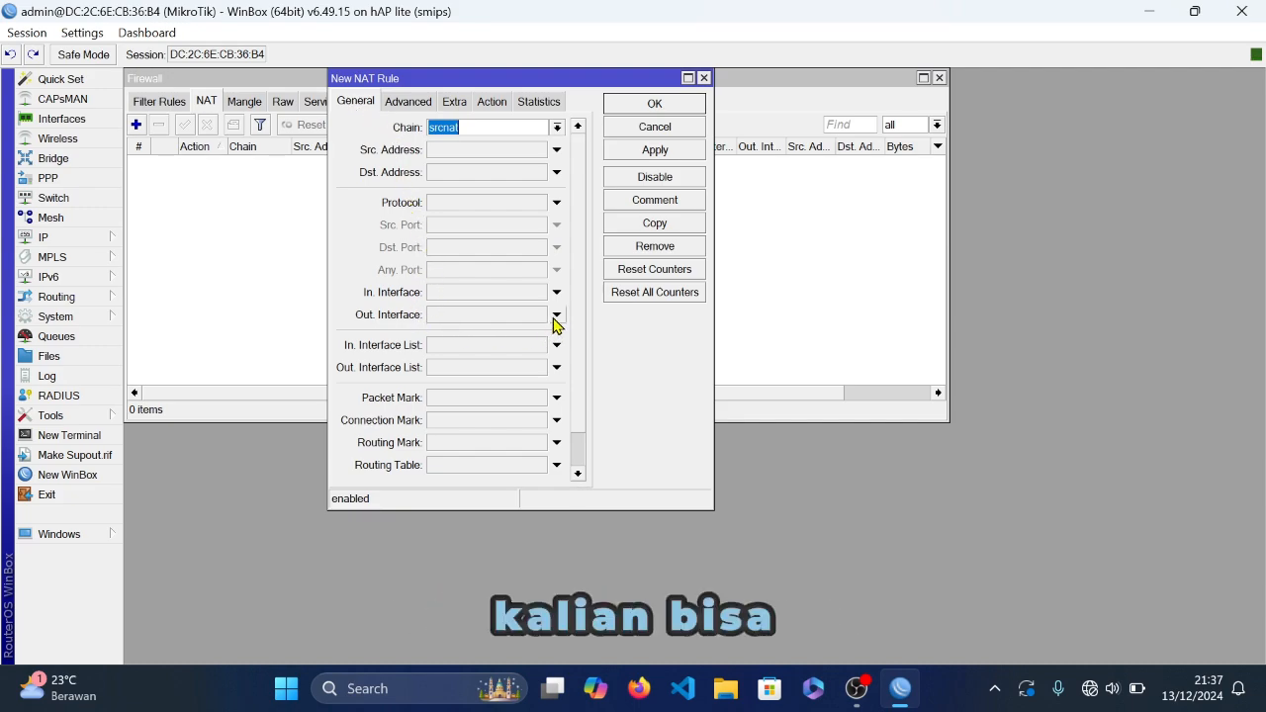
left_click(539, 316)
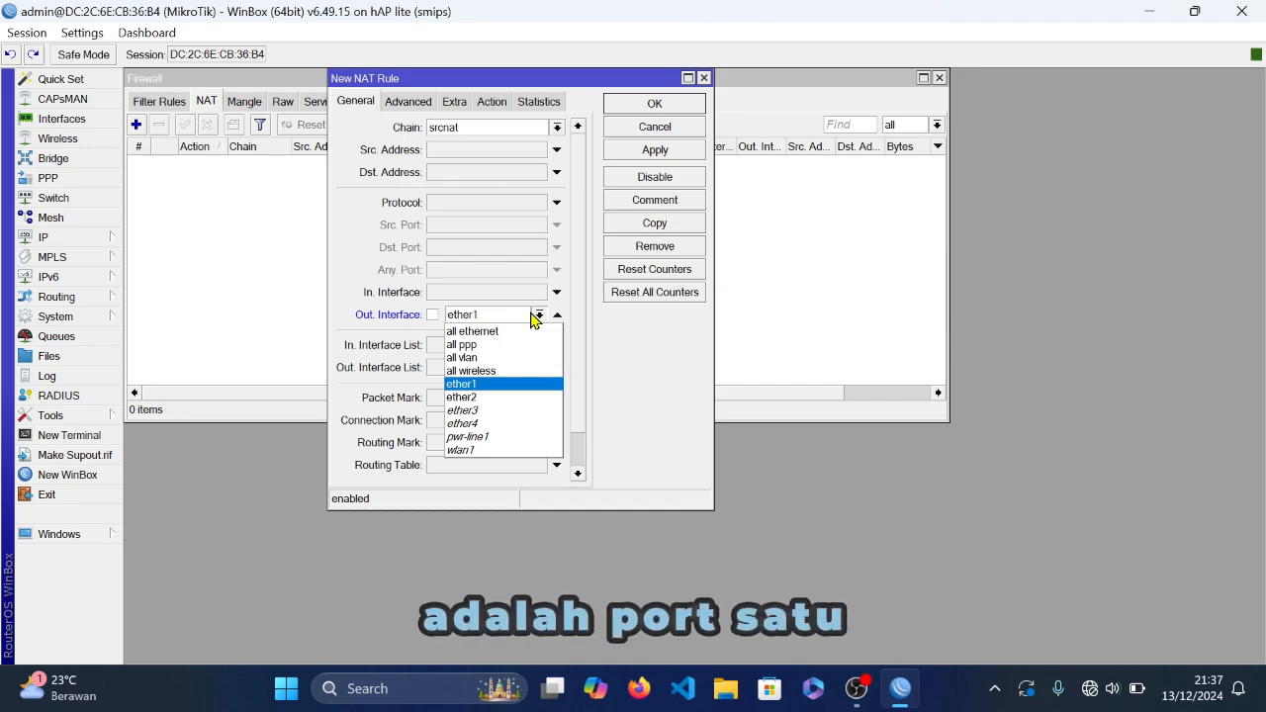
left_click(511, 385)
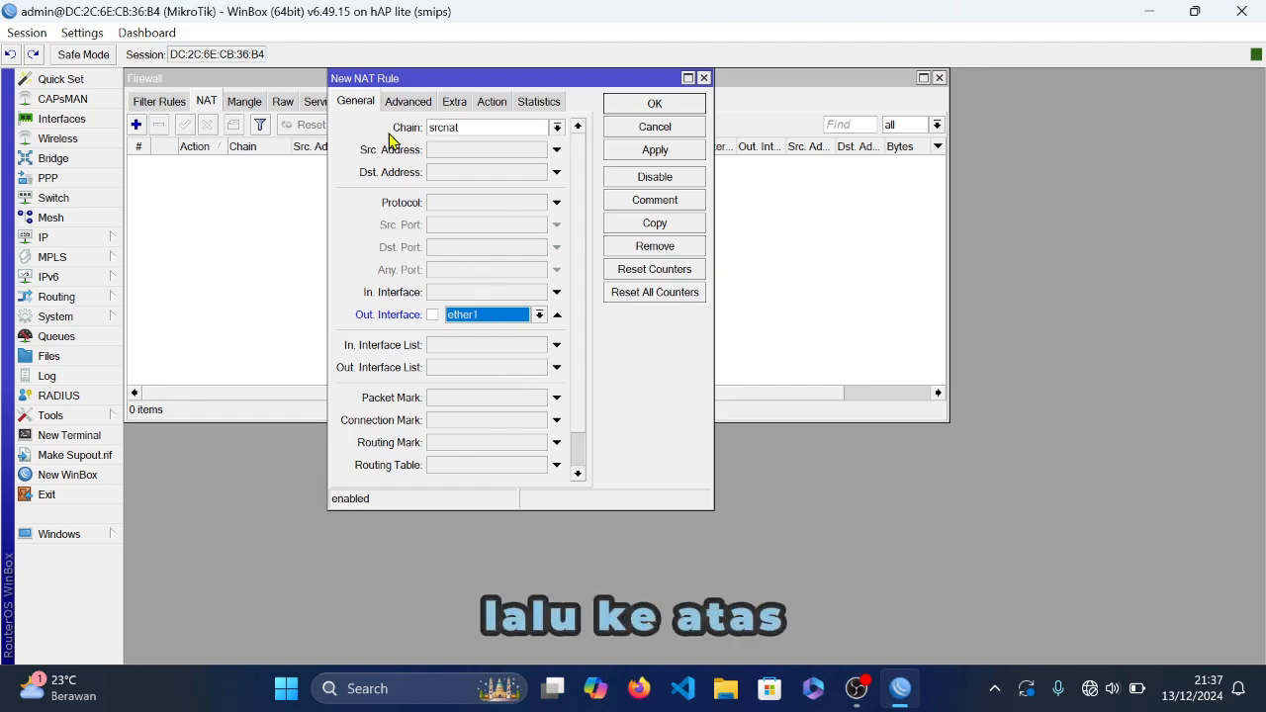
- Set the new NAT rule's action to masquerade and save the rule
left_click(494, 103)
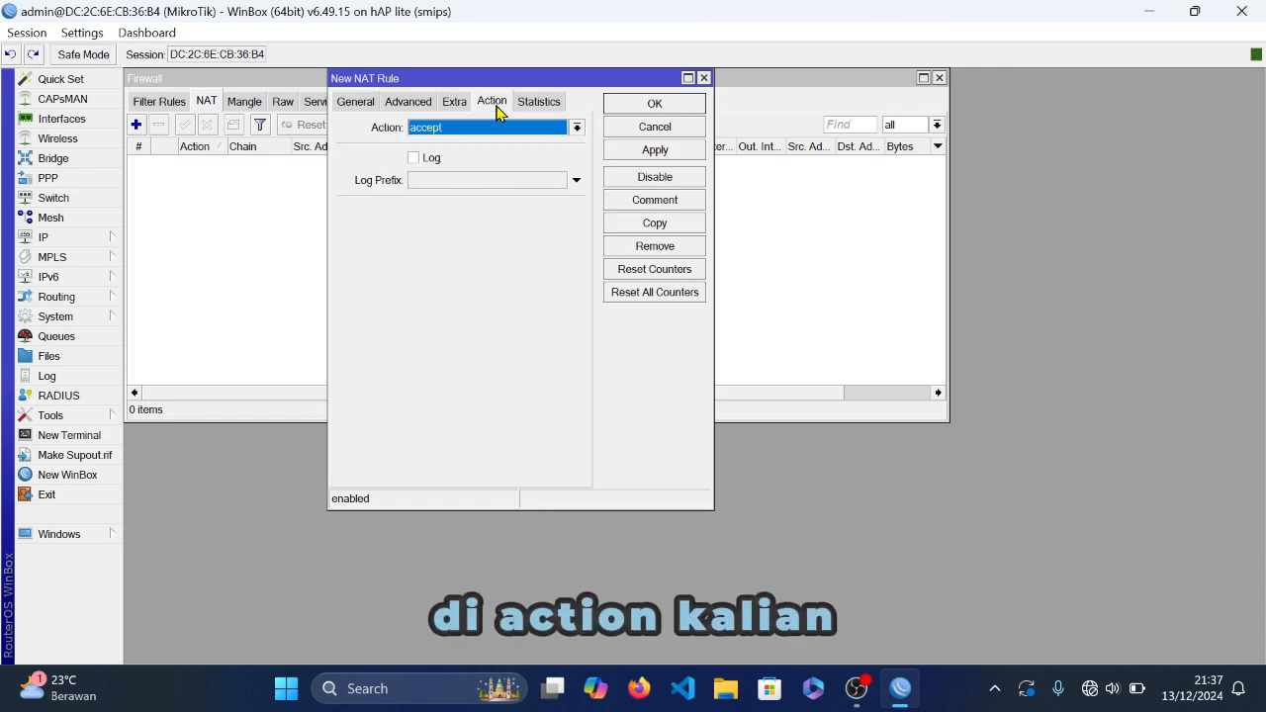
left_click(429, 132)
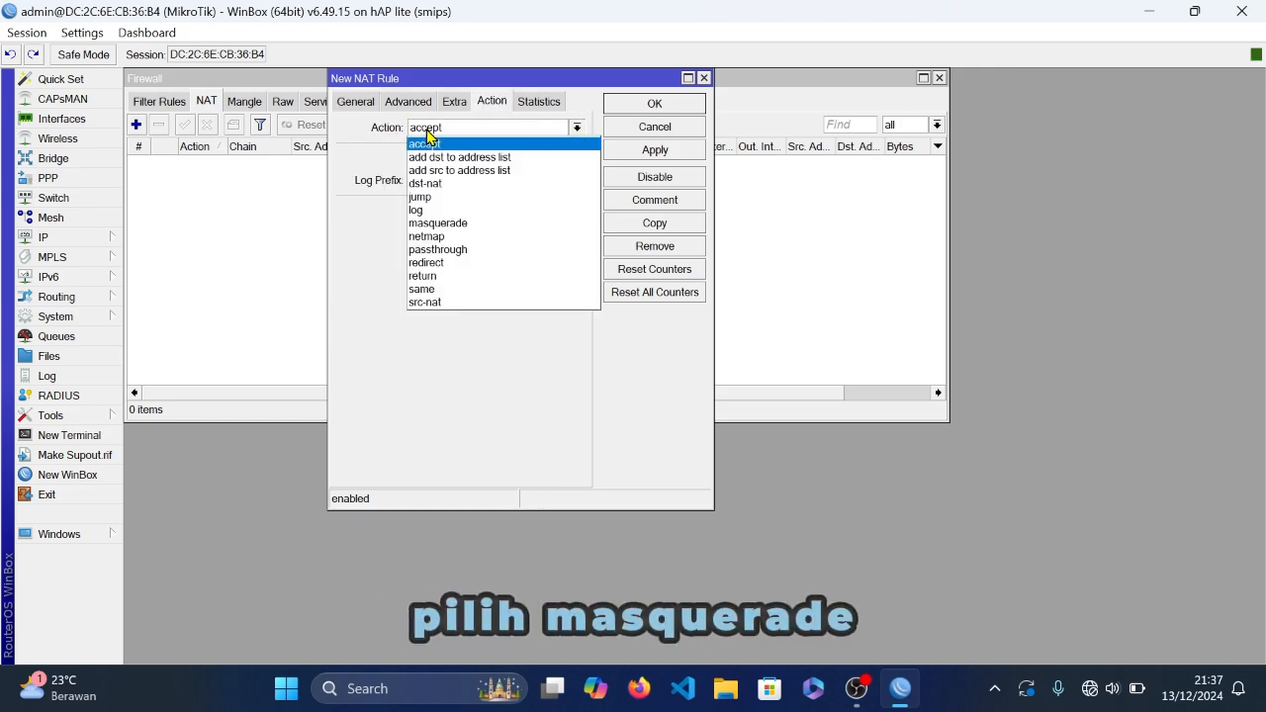
left_click(442, 225)
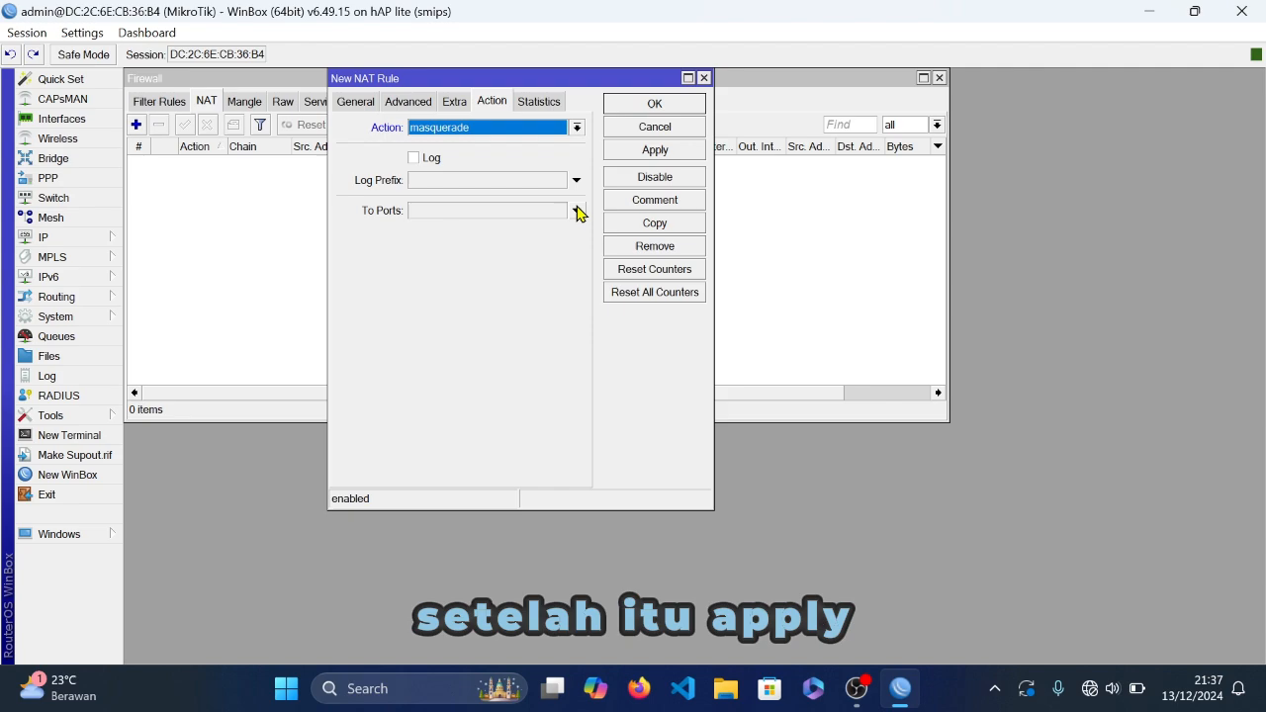
left_click(615, 153)
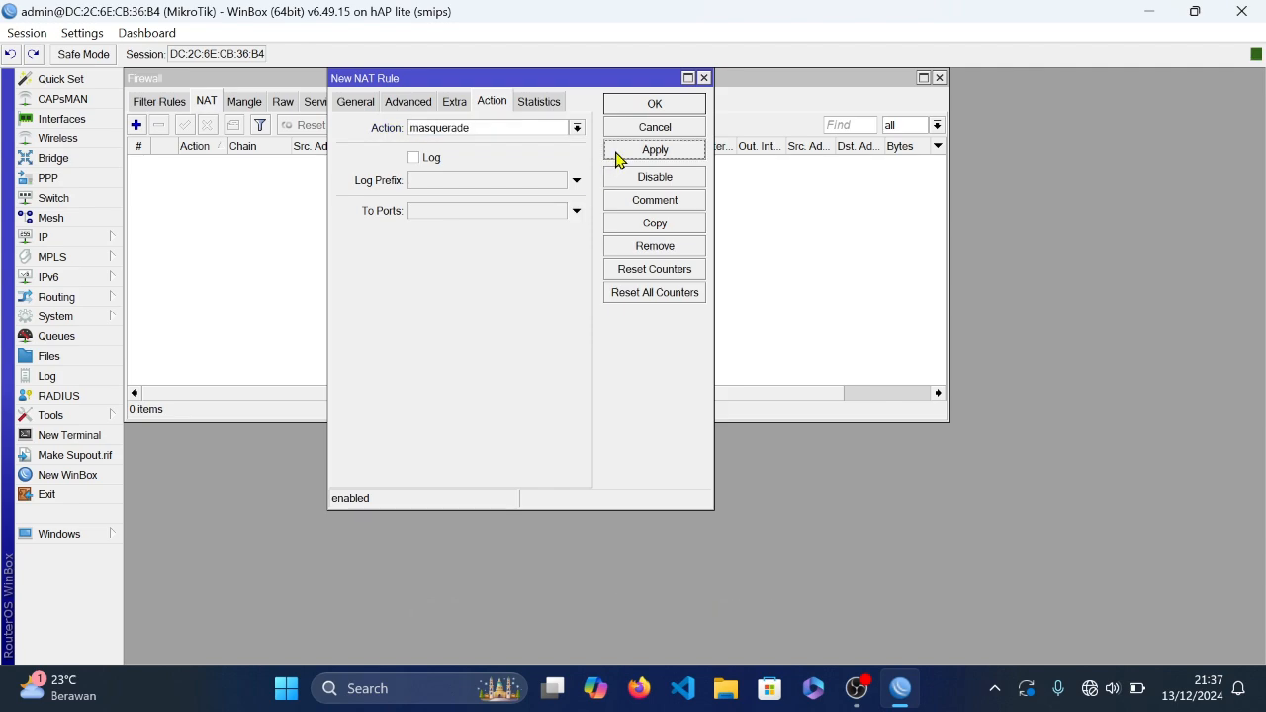
left_click(653, 106)
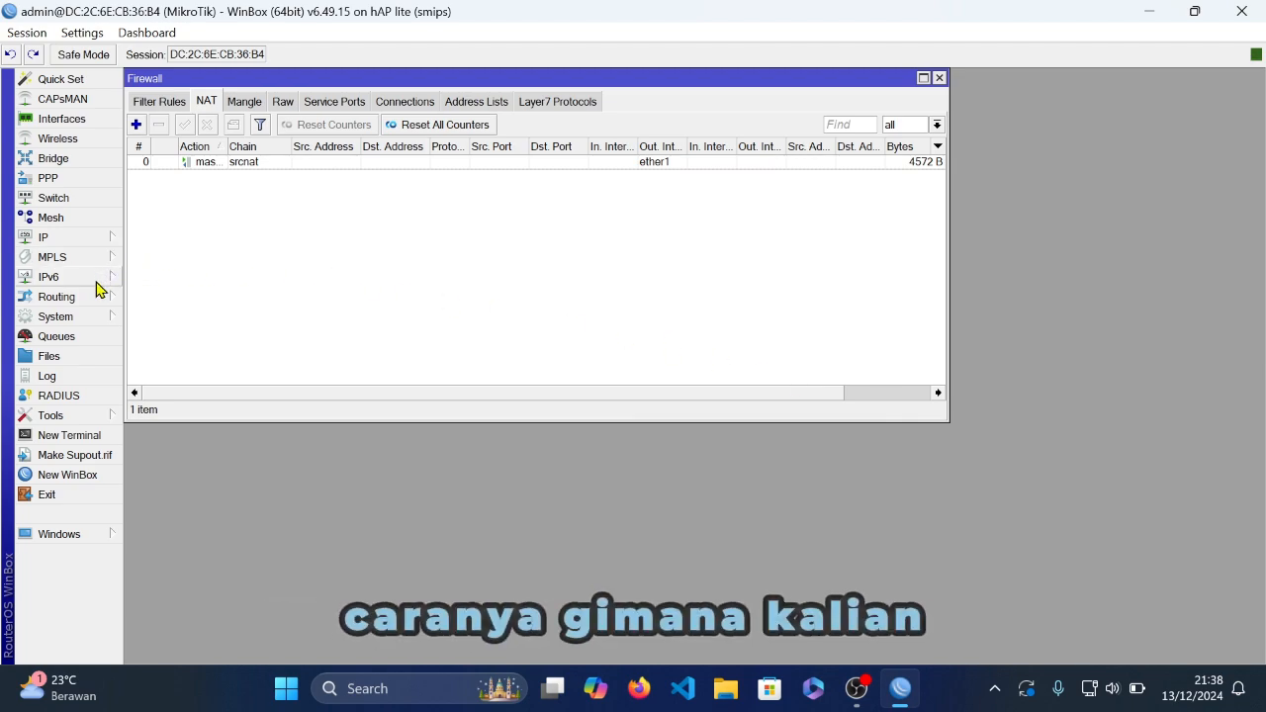
- Test the internet connection by pinging 8.8.8.8 from a new router terminal, skipping the software license, and stop the ping
left_click(94, 438)
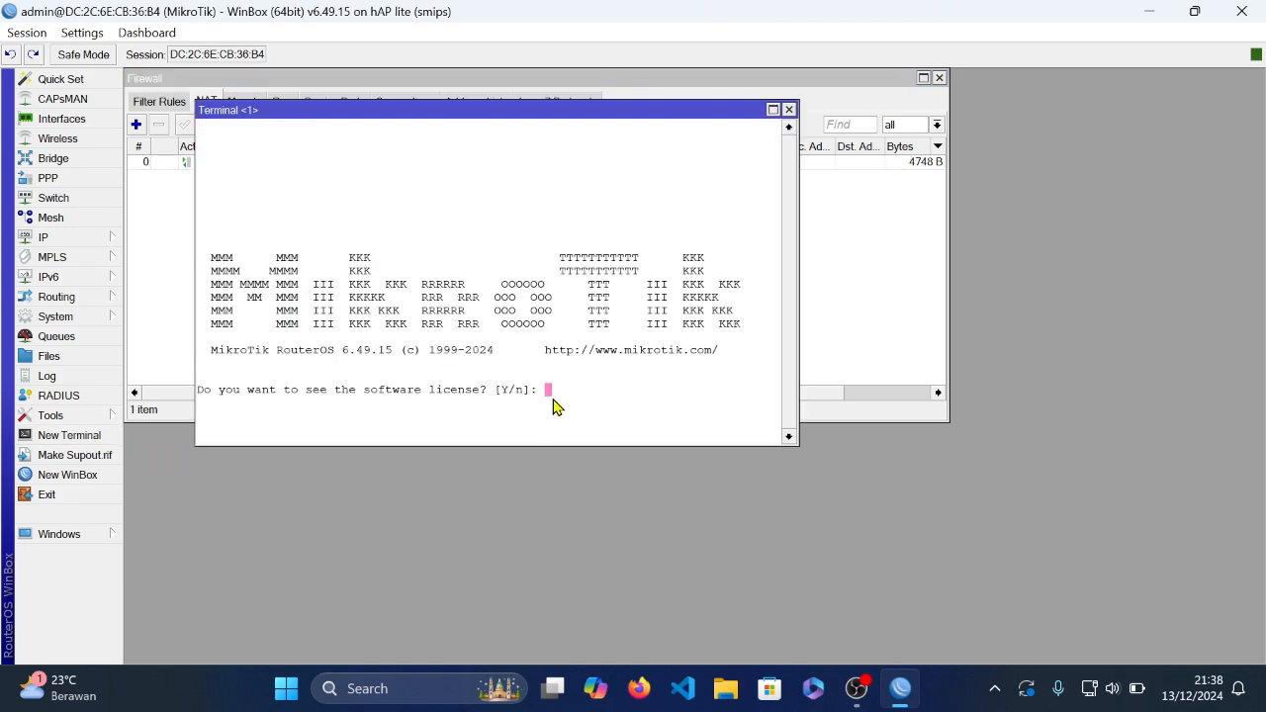
type("n")
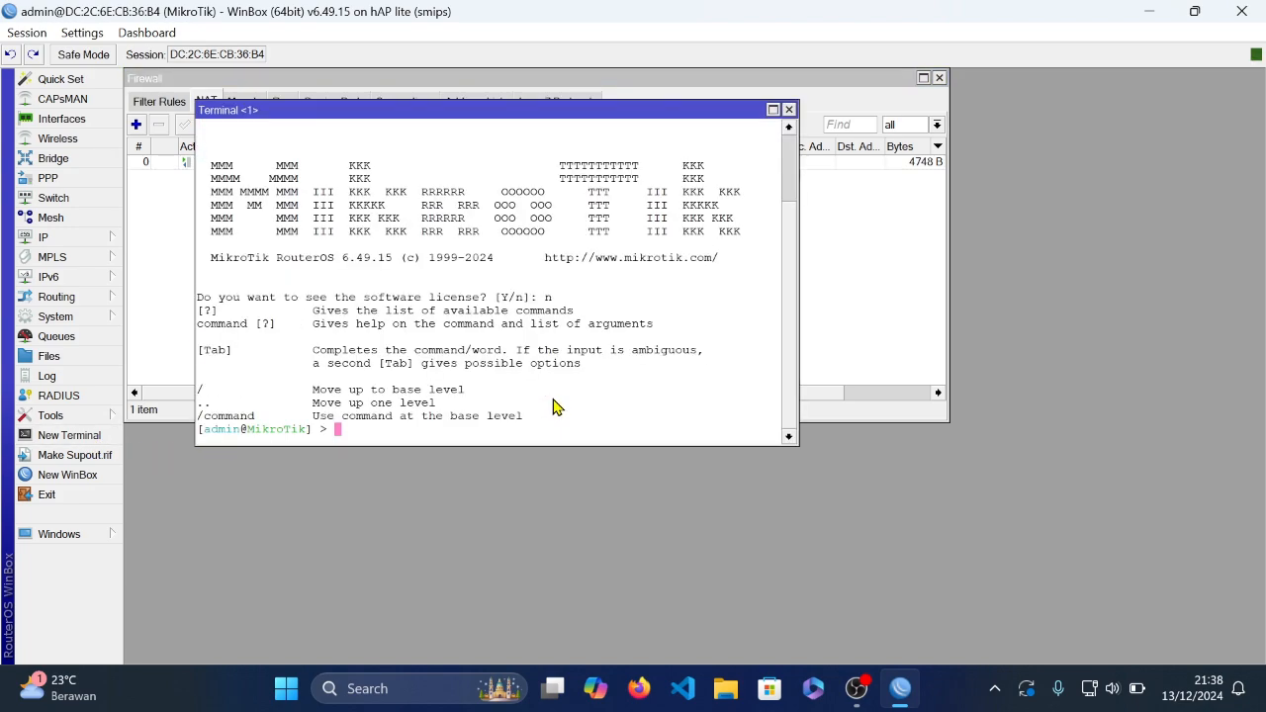
type("p")
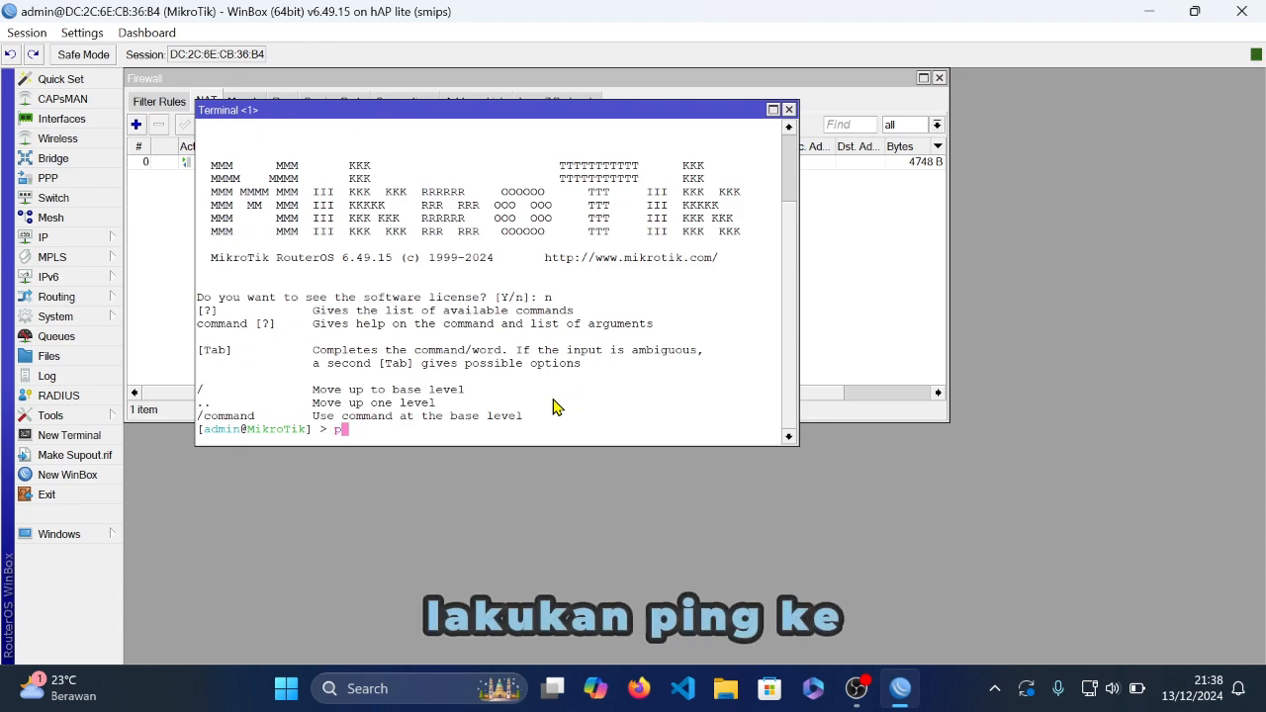
type("ing ")
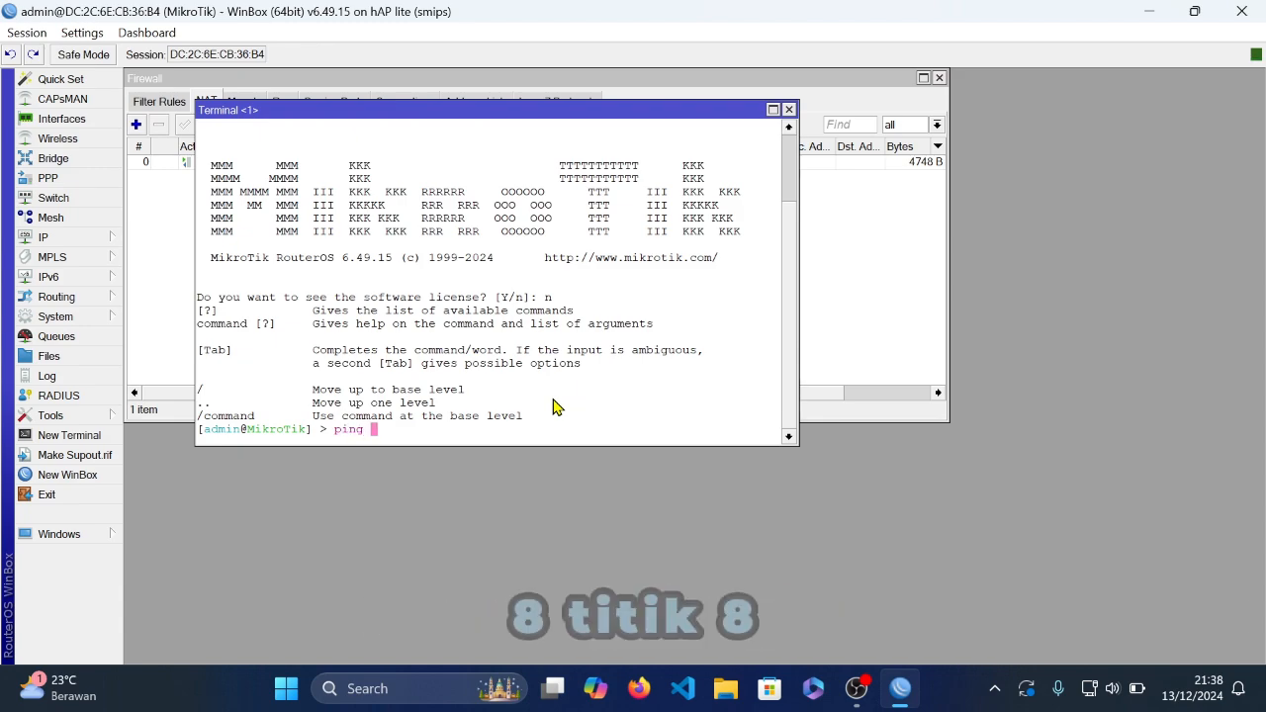
type("88.")
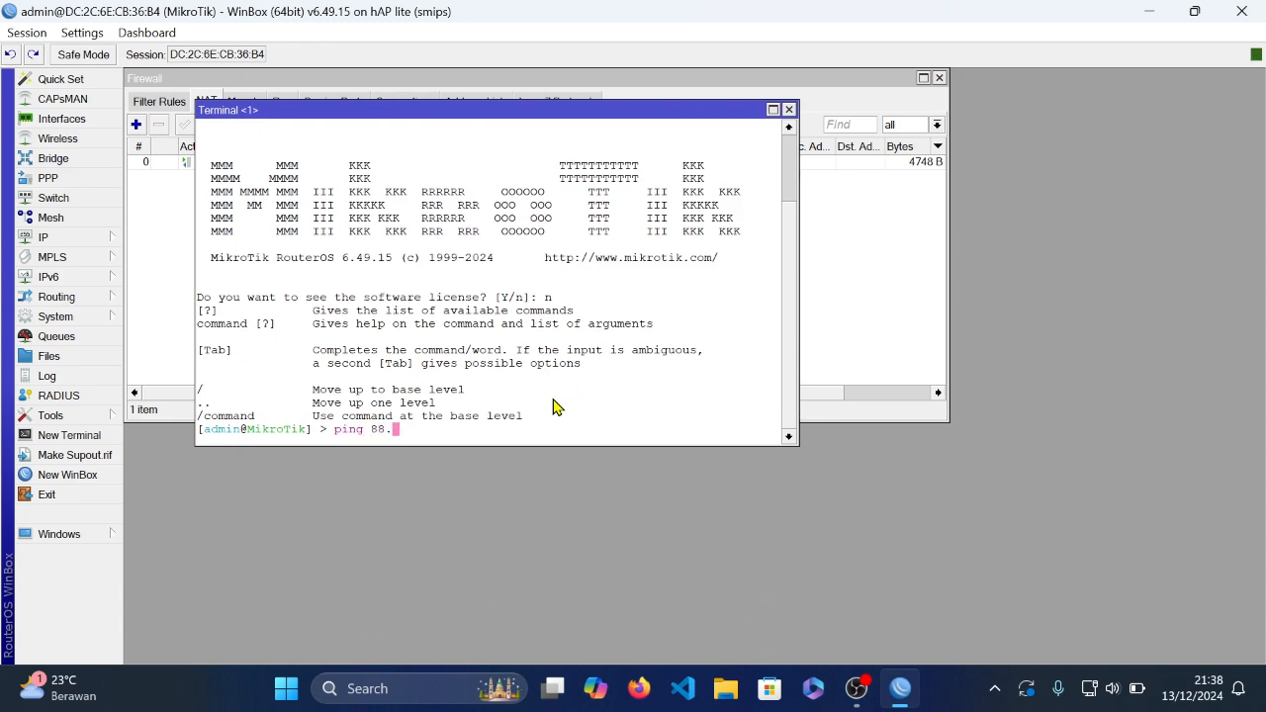
key("BackSpace")
key("BackSpace")
type(".8.8.8")
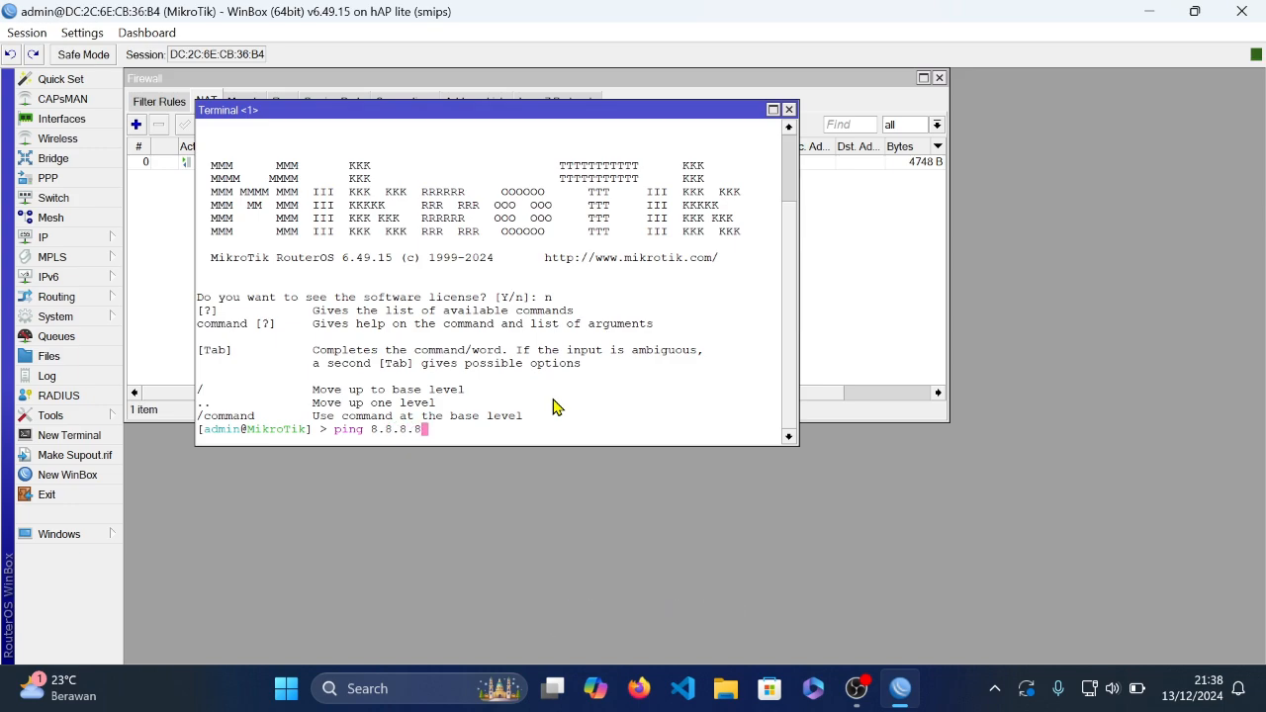
key("Return")
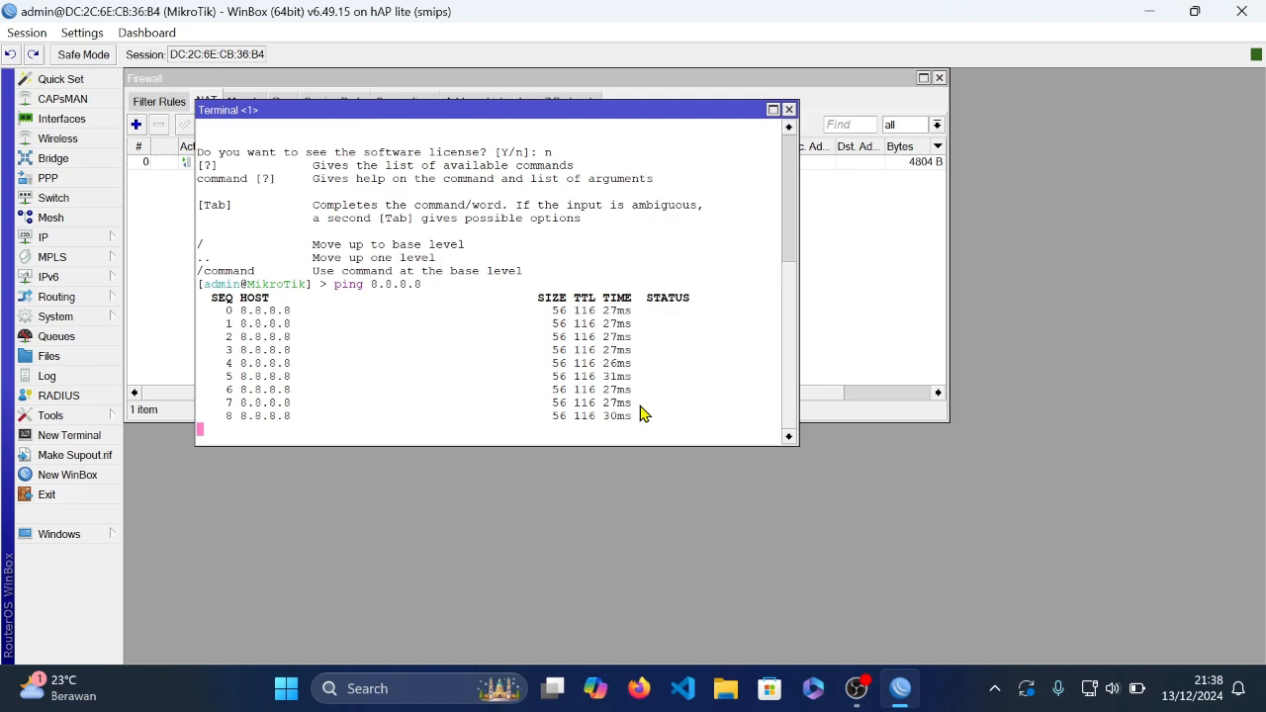
key("ctrl+c")
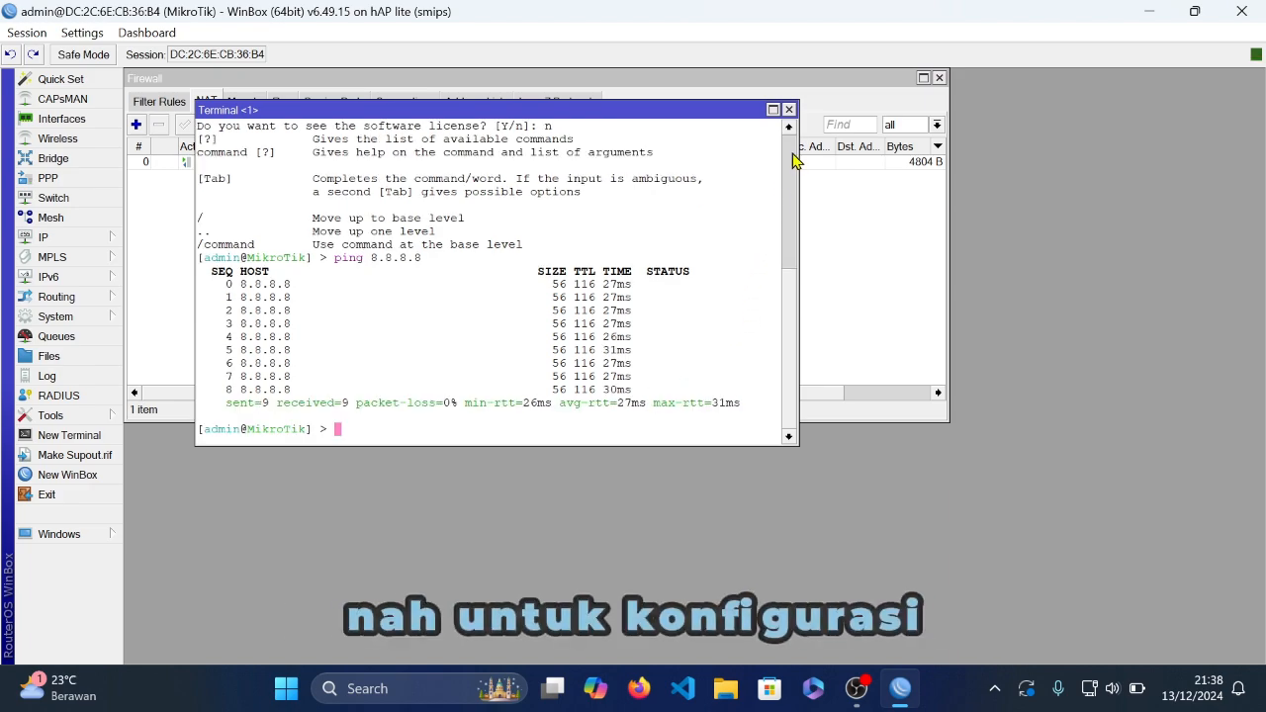
- Switch from WinBox to the Windows Control Panel and open the network adapter list through the network status page
left_click(1151, 12)
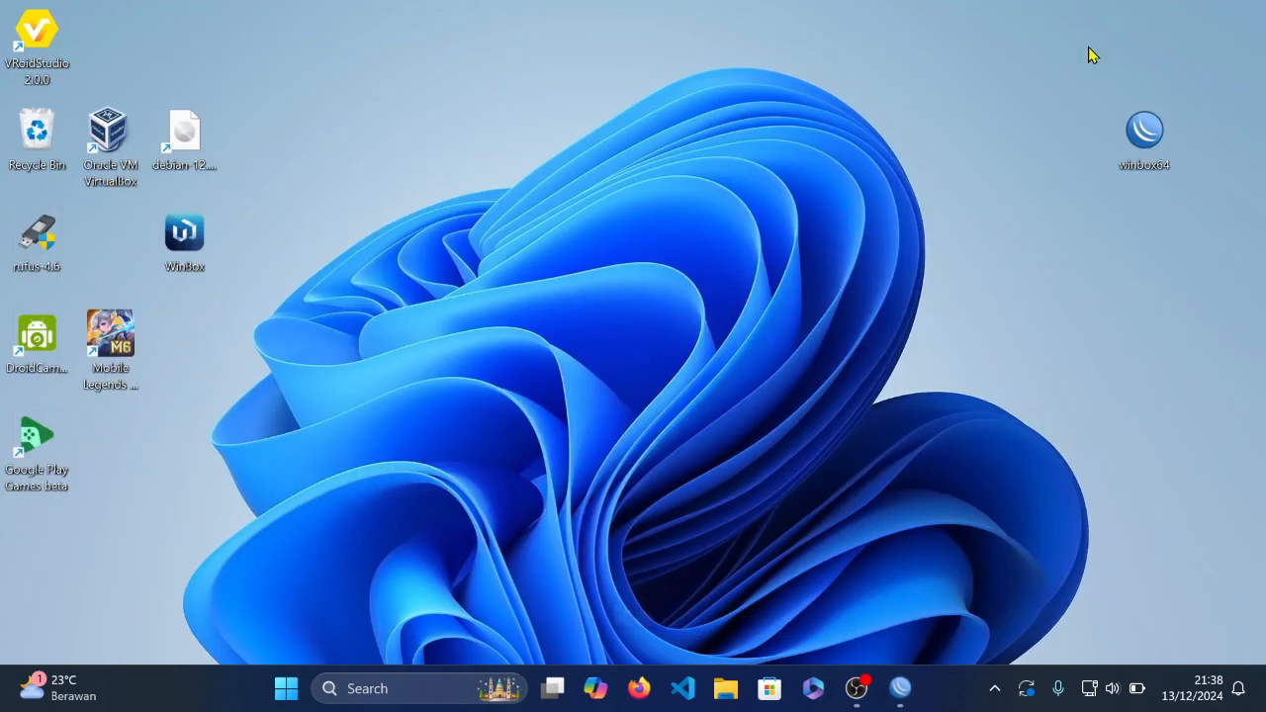
left_click(392, 690)
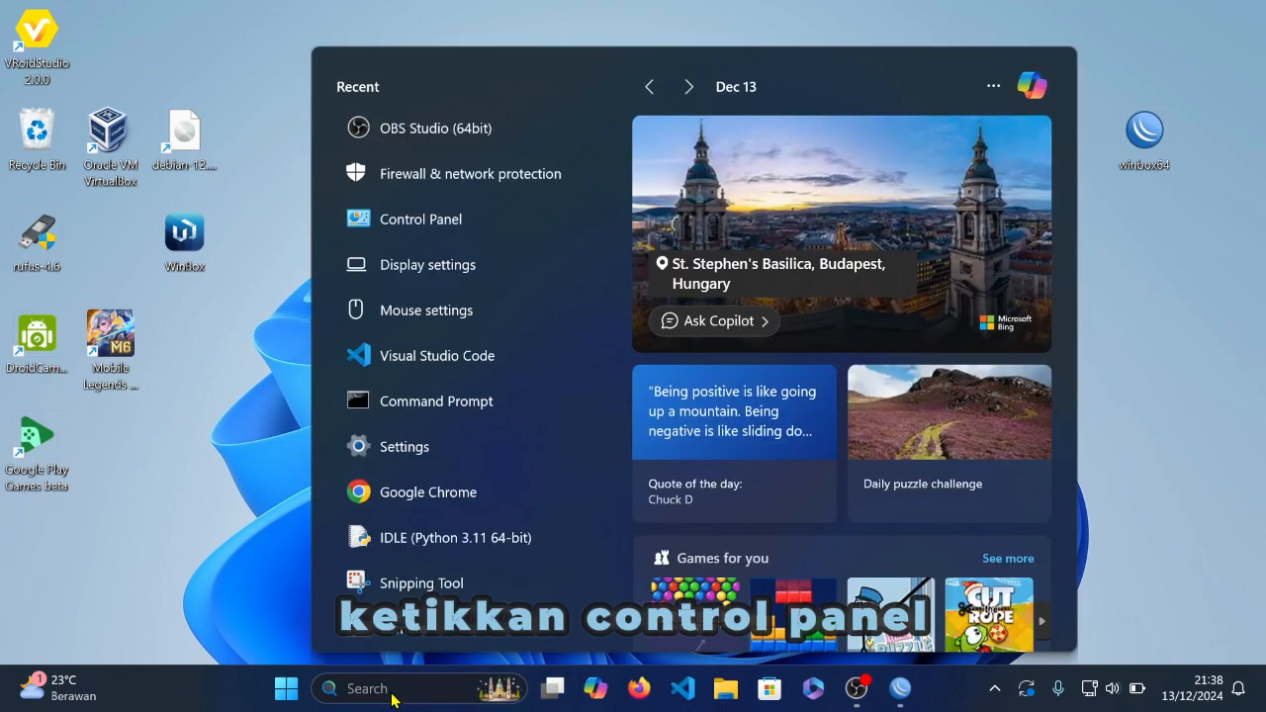
type("contr")
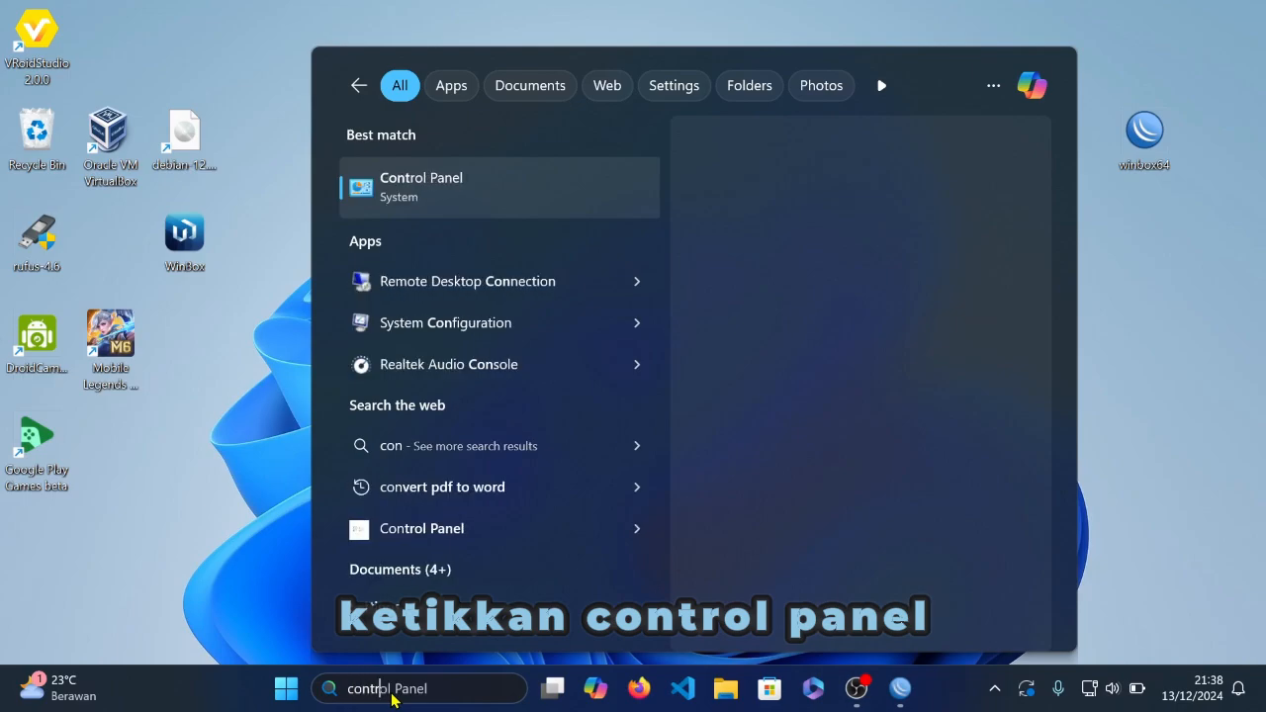
key("Escape")
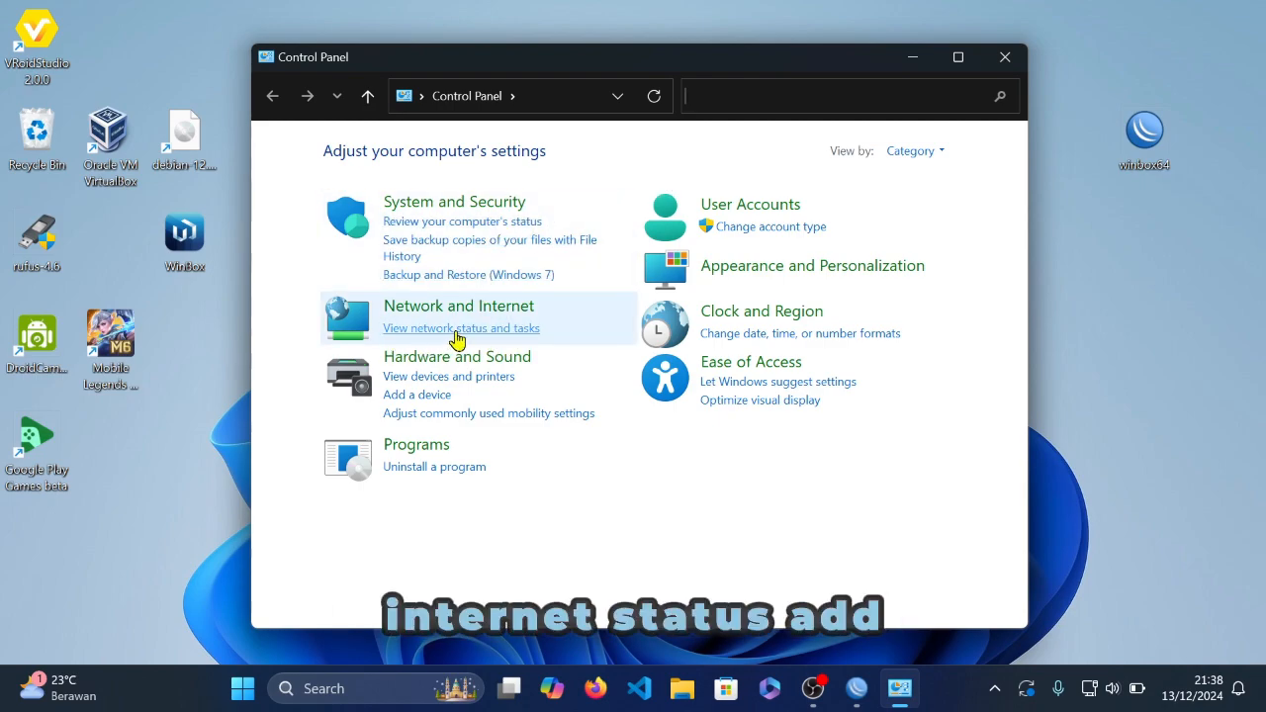
left_click(488, 331)
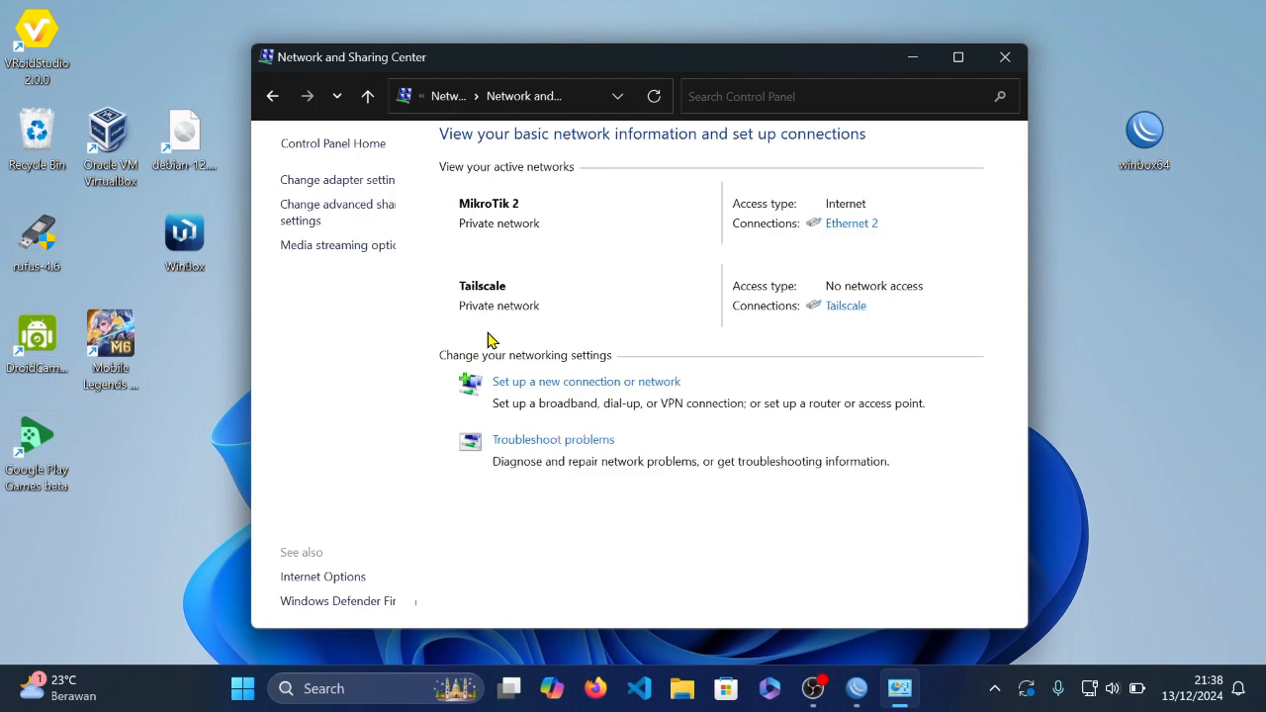
left_click(377, 183)
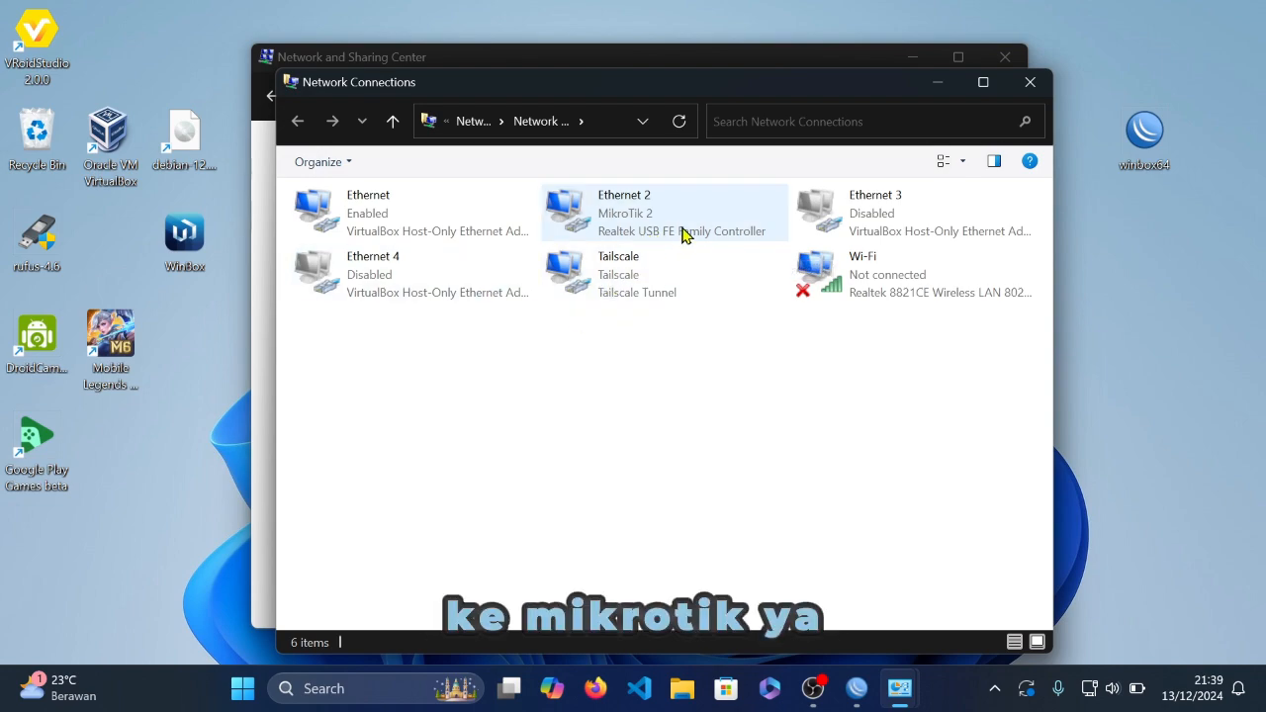
- Check that Ethernet 2's IPv4 properties use automatic IP address and DNS server assignment, accept them, and close the adapter's dialogs
double_click(617, 218)
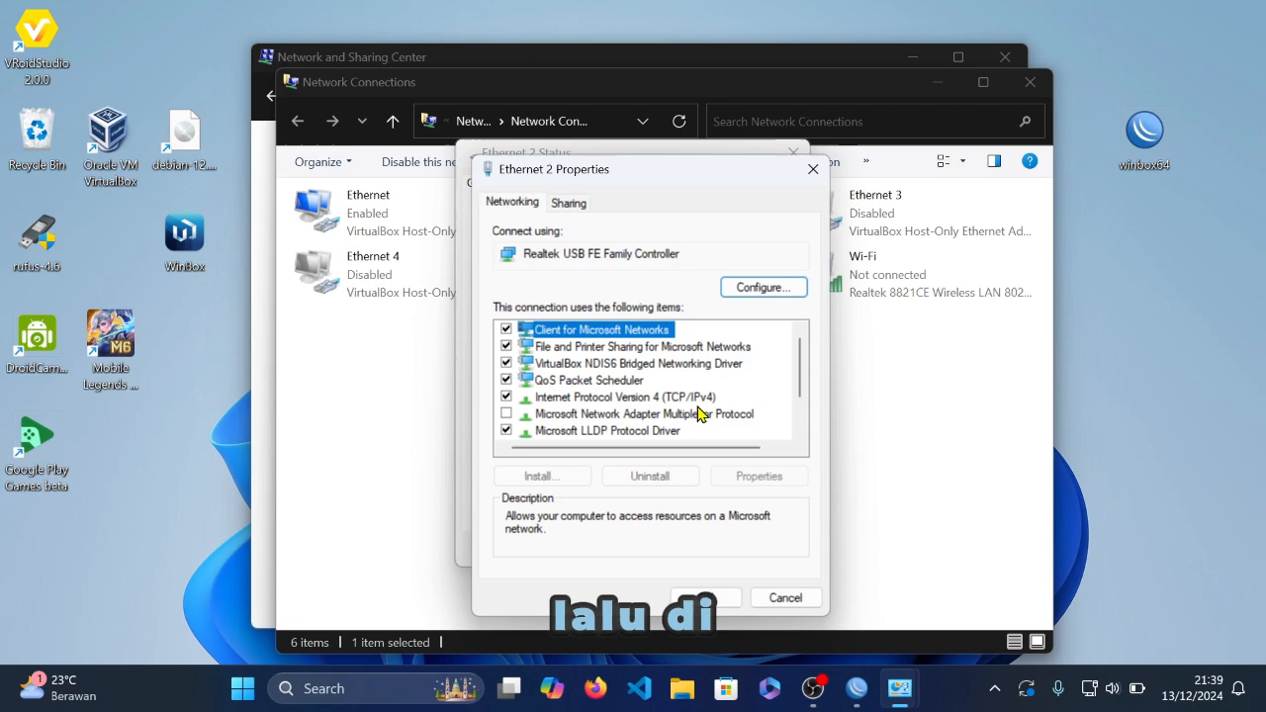
double_click(693, 404)
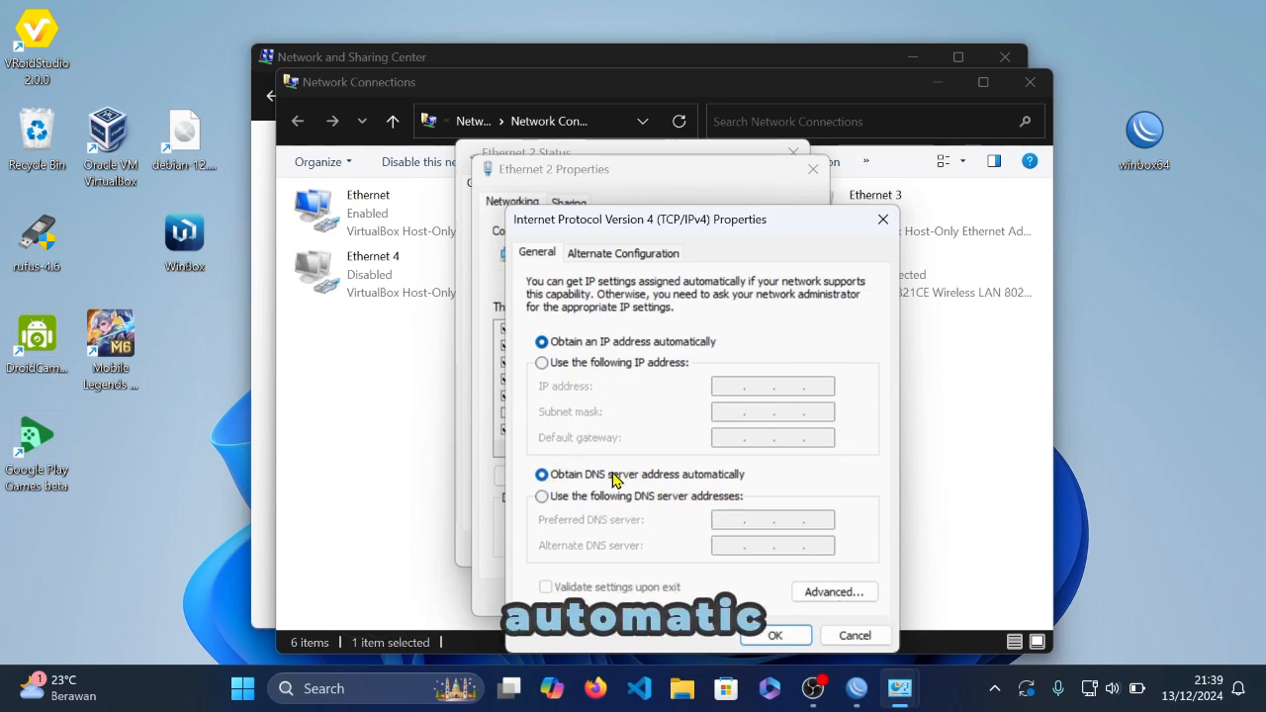
left_click(772, 638)
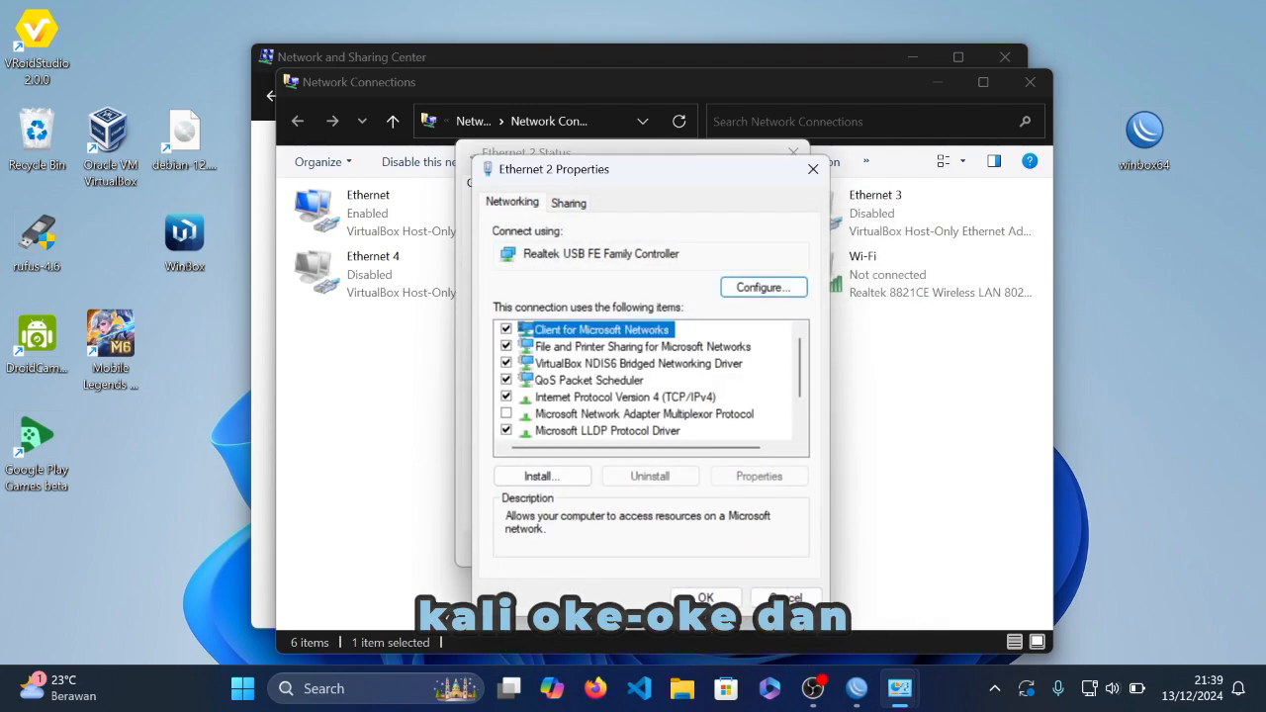
left_click(711, 600)
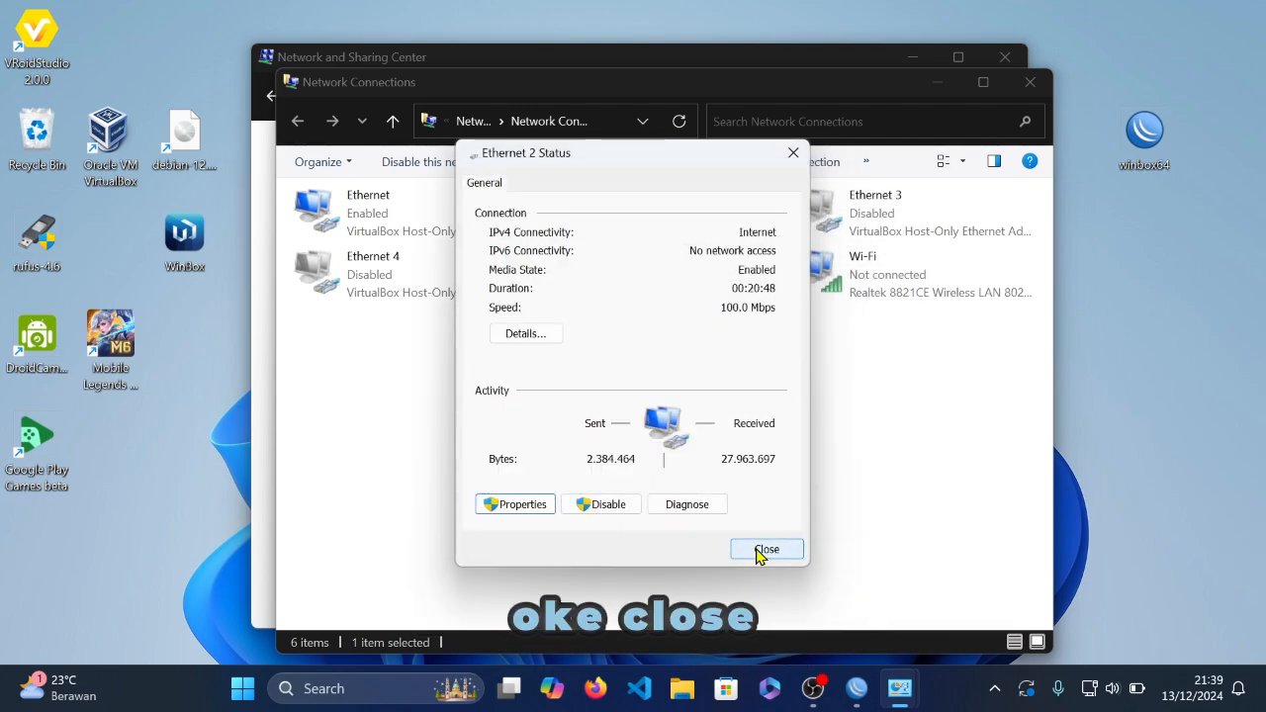
left_click(758, 550)
- Examine the Ethernet 2 connection details for the assigned IPv4 address, gateway, DHCP and DNS servers, and close all network windows
right_click(603, 218)
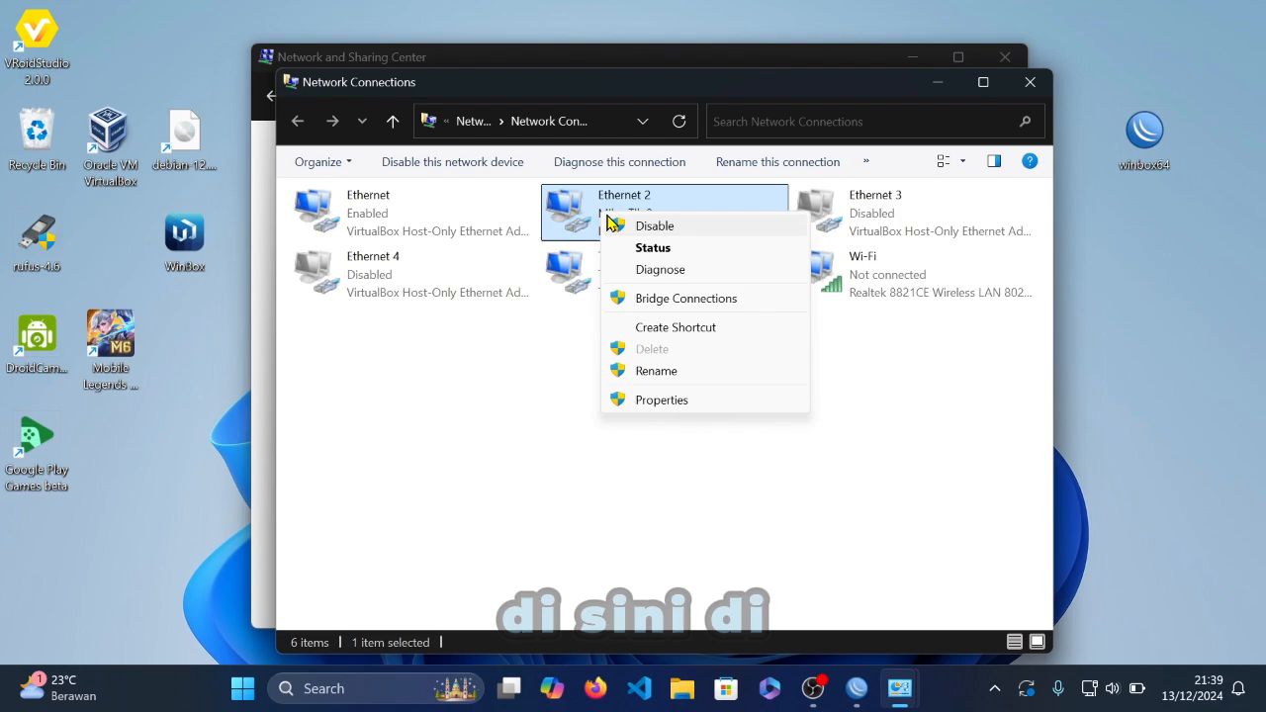
left_click(651, 251)
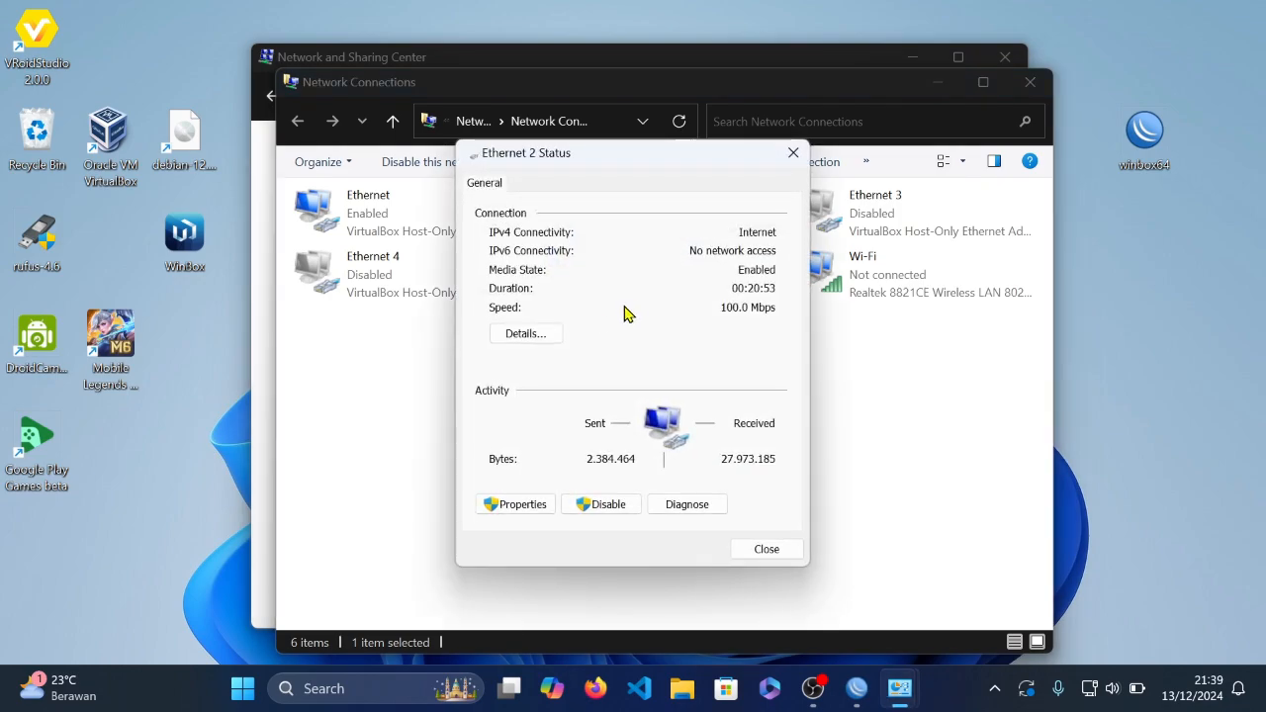
left_click(545, 334)
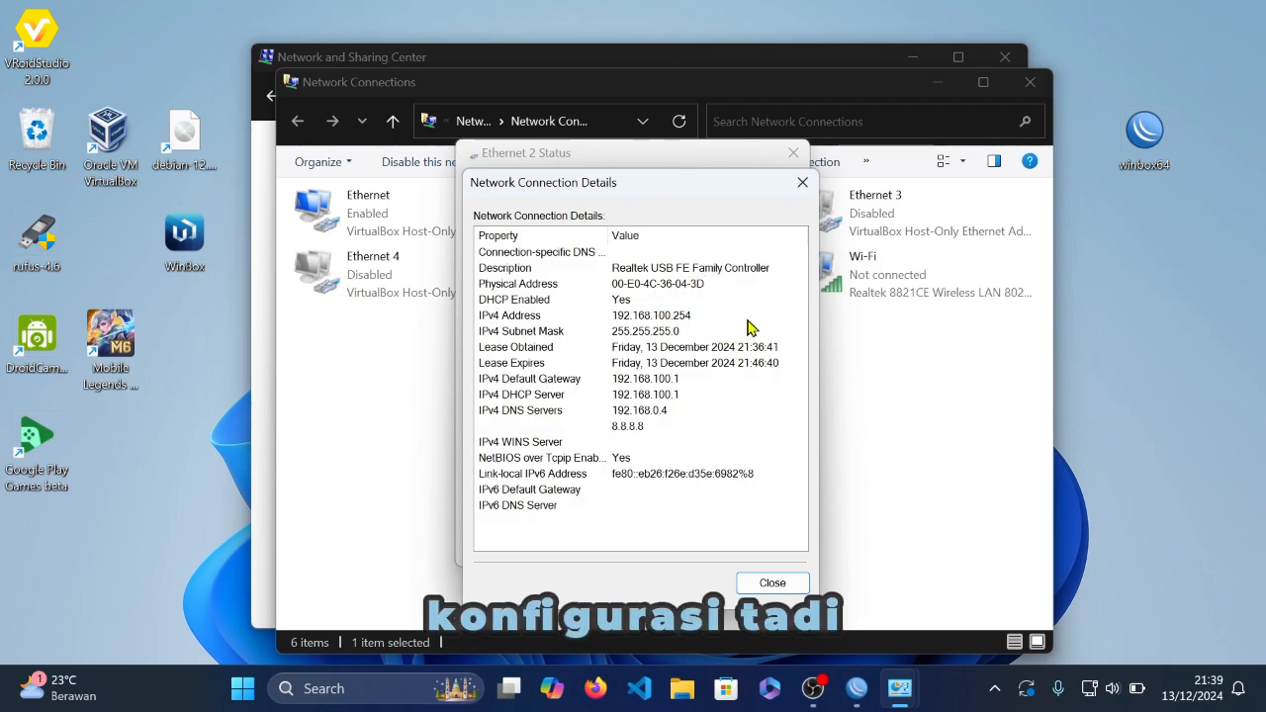
left_click(802, 184)
left_click(794, 154)
left_click(1030, 82)
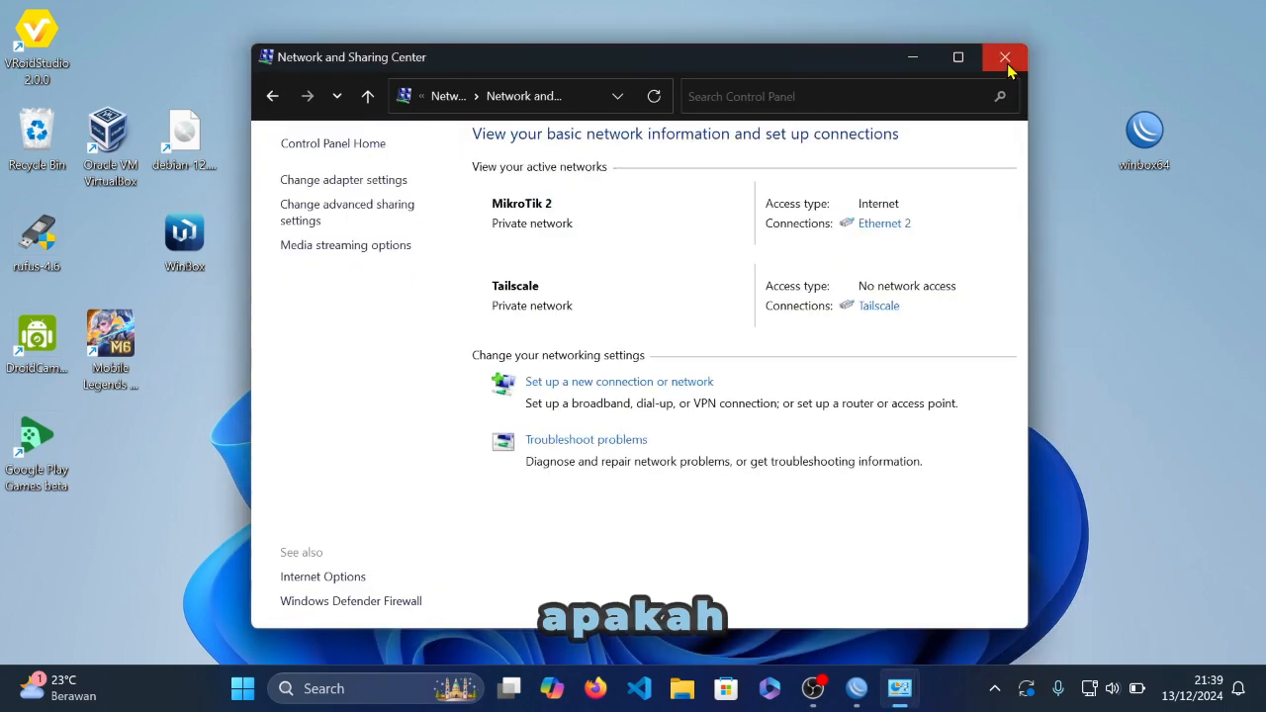
left_click(1008, 61)
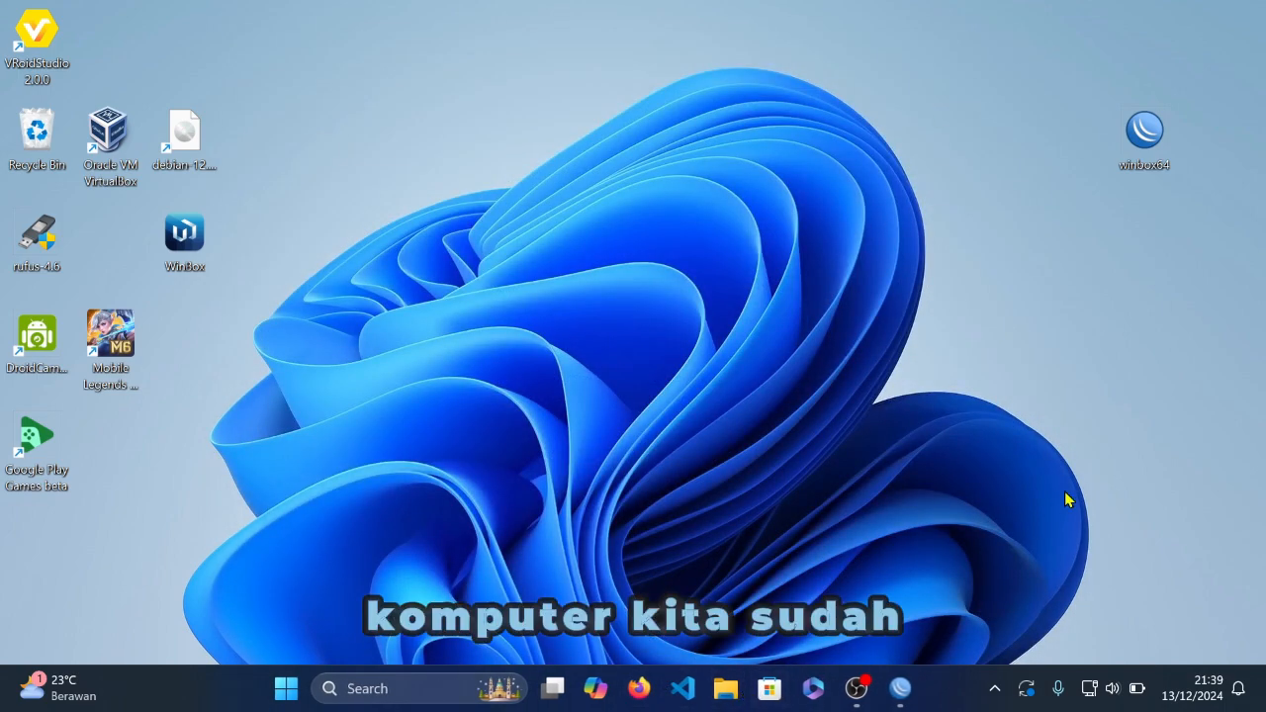
- Test the computer's internet access by opening google.com in Firefox and dismiss the page translation offer
left_click(639, 689)
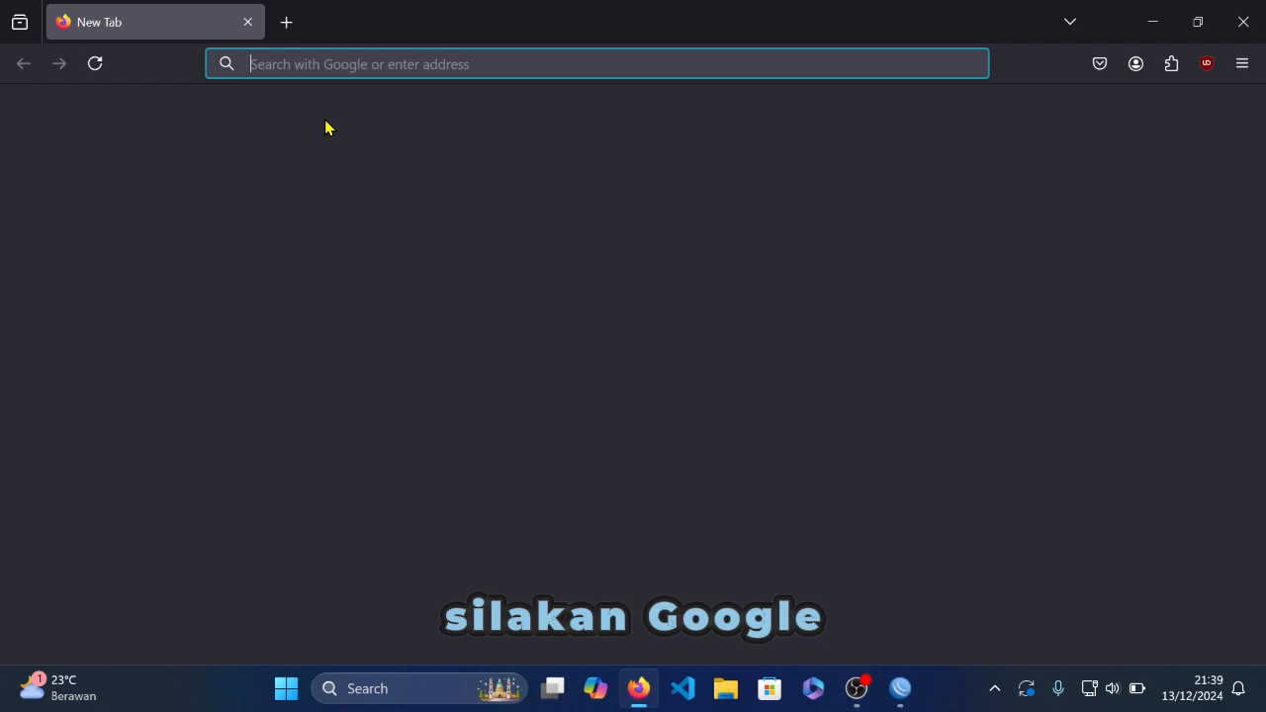
type("google")
key("Return")
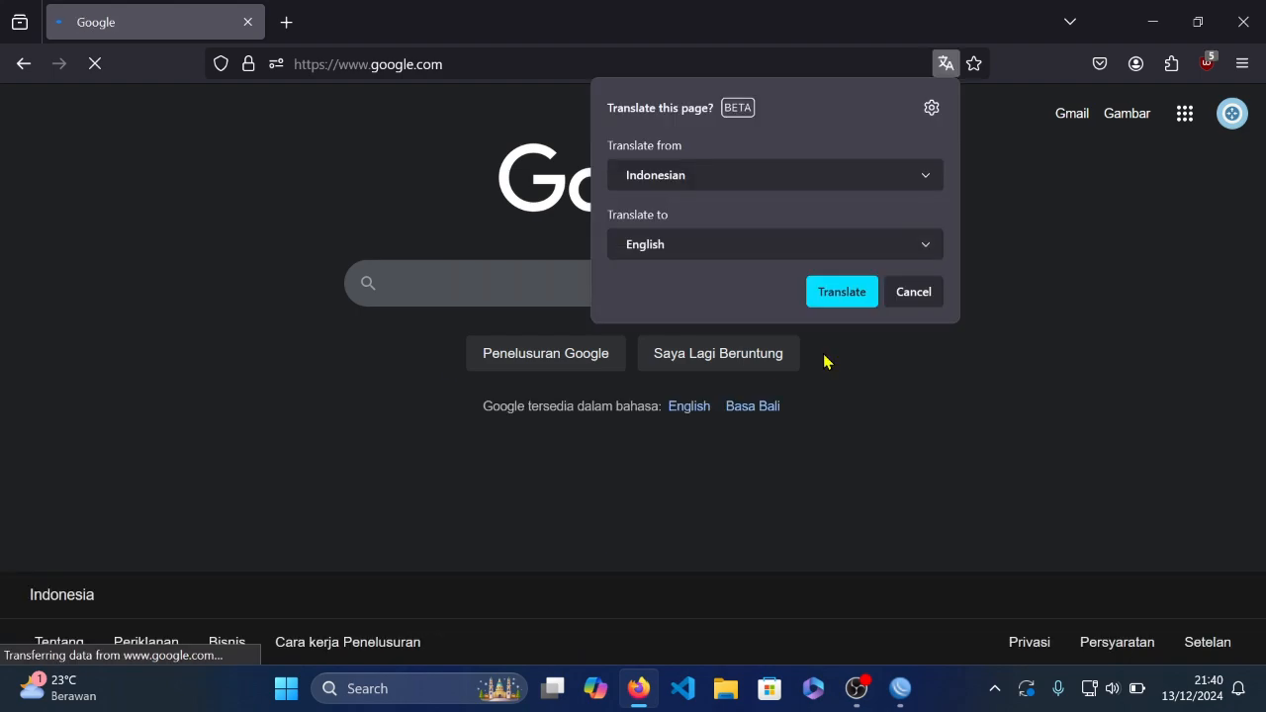
left_click(912, 300)
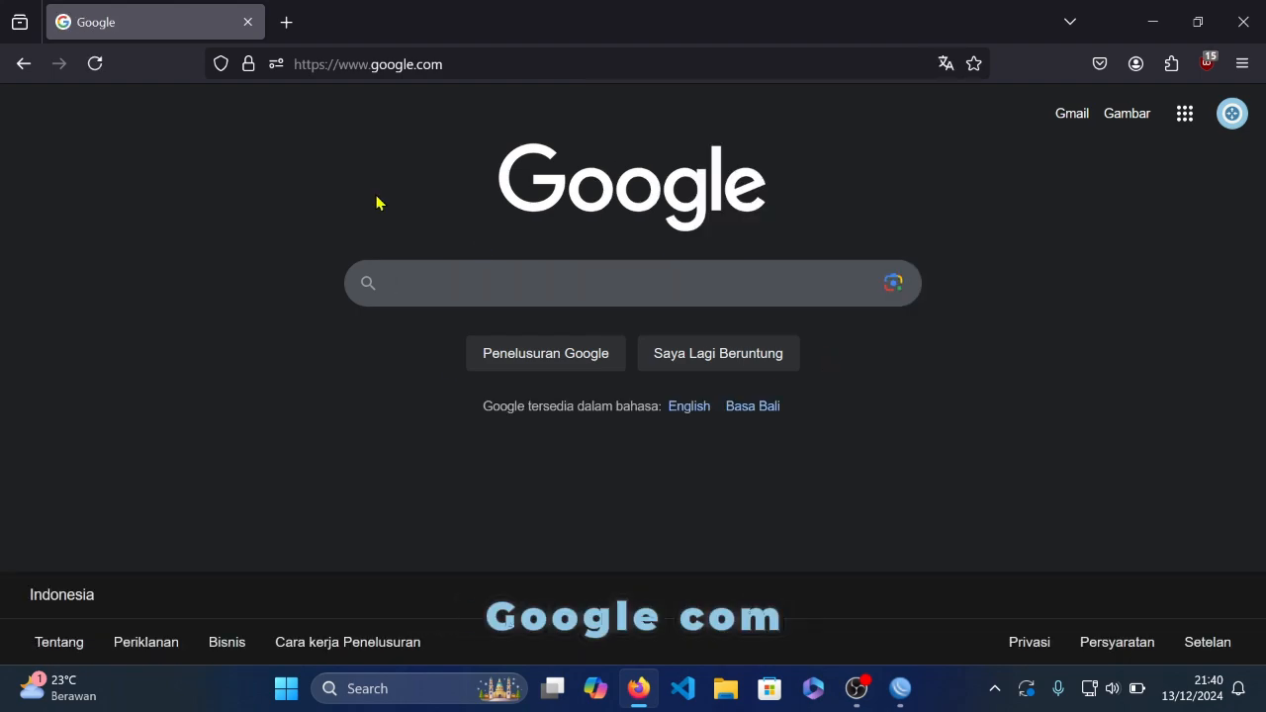